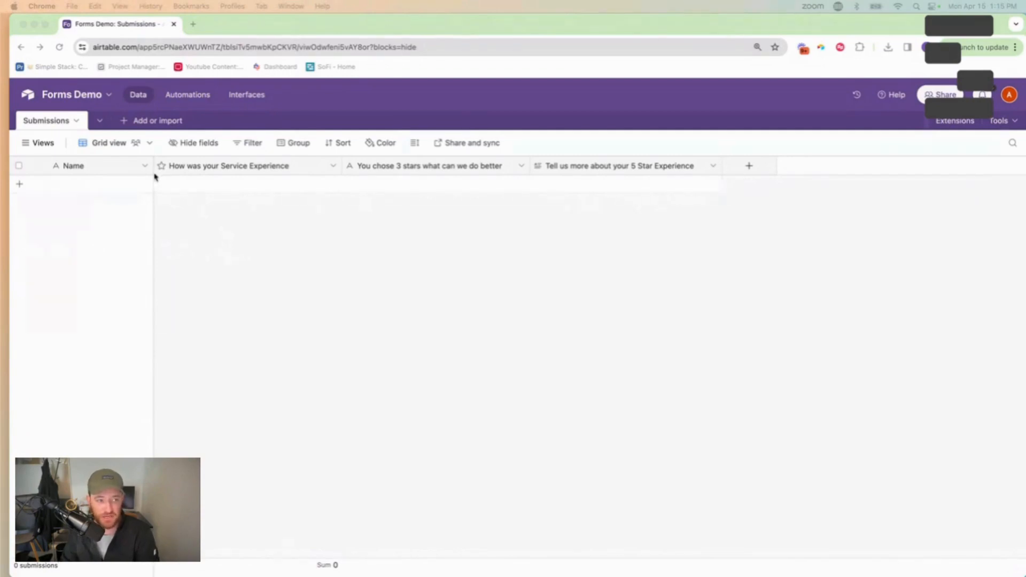
# Briefly open and close the views list, then drag the Submissions Name column wider
pyautogui.click(37, 146)
pyautogui.click(37, 145)
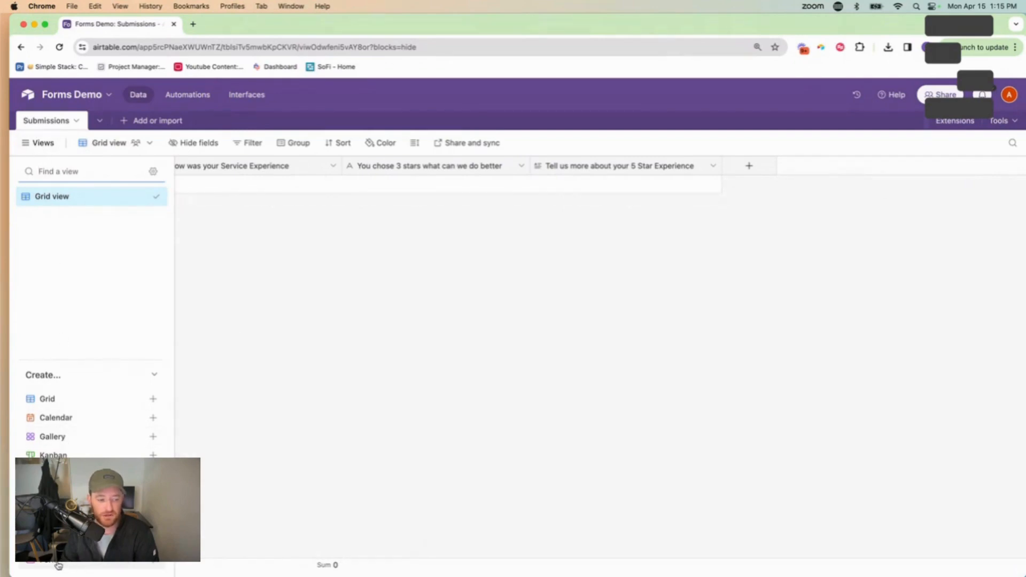
pyautogui.moveTo(72, 563)
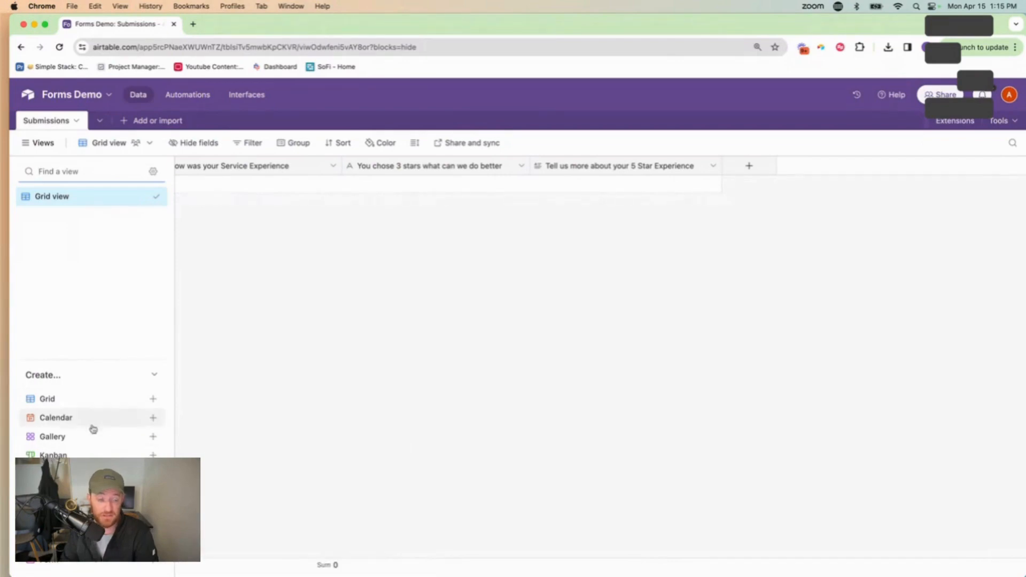
pyautogui.click(33, 143)
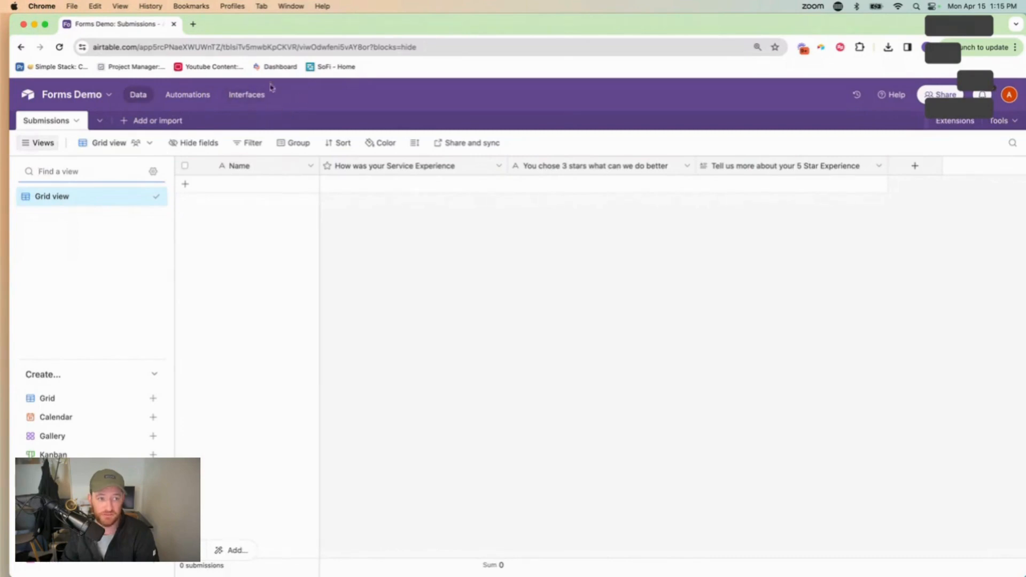
pyautogui.click(36, 142)
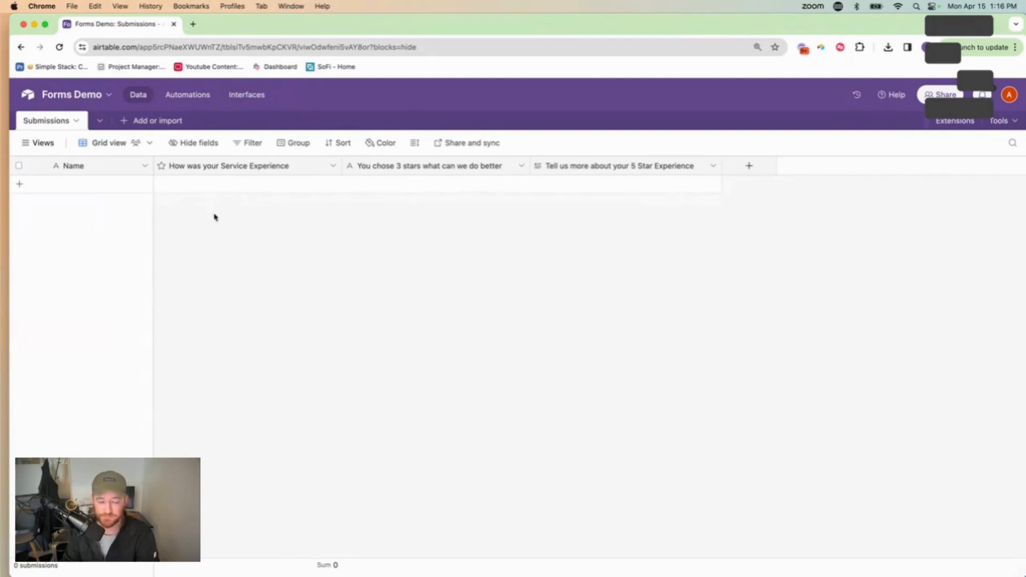
pyautogui.moveTo(154, 166); pyautogui.dragTo(174, 166)
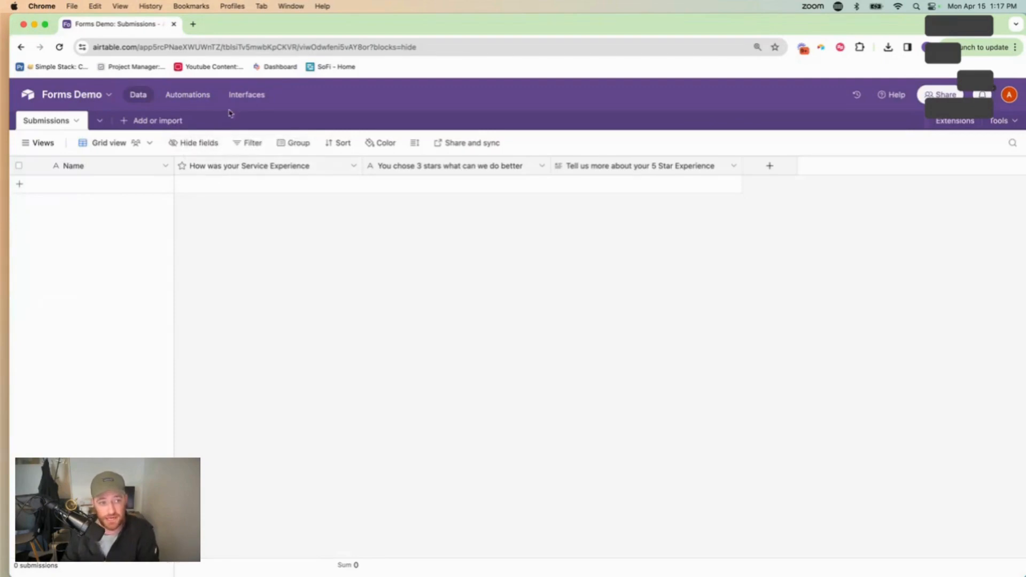
# Build a new form interface whose responses go into the Submissions table
pyautogui.click(243, 96)
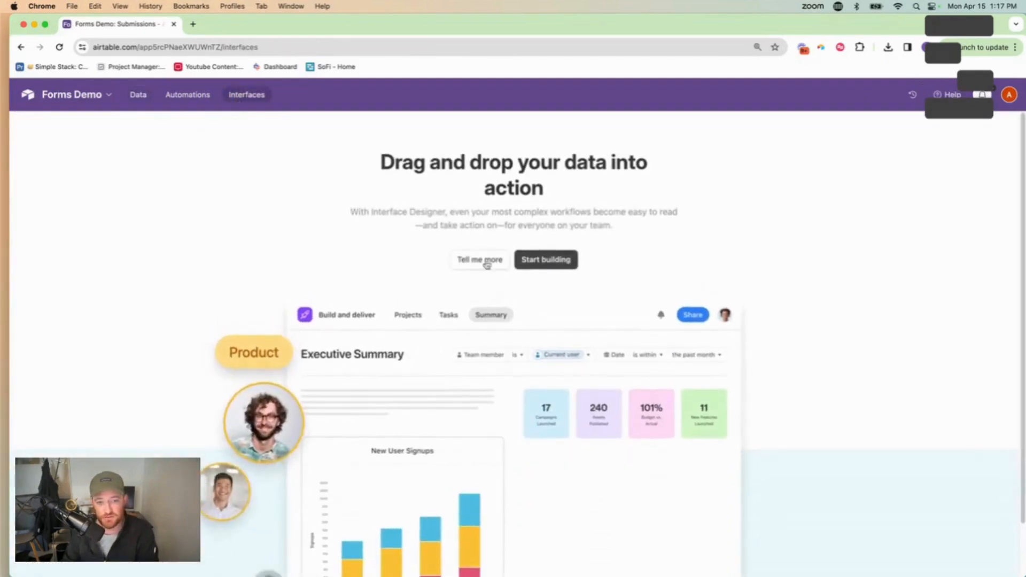
pyautogui.click(542, 264)
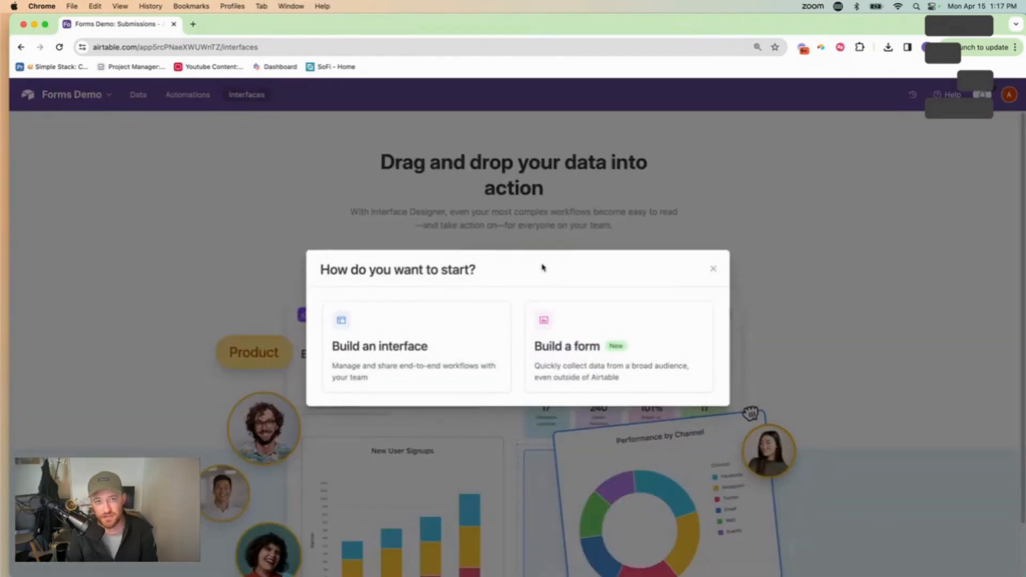
pyautogui.click(599, 337)
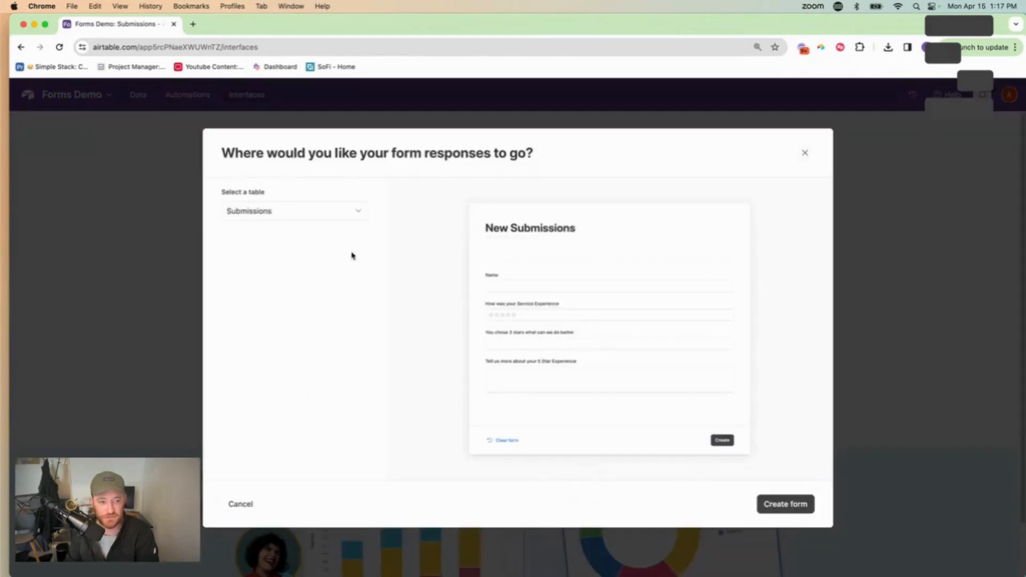
pyautogui.click(306, 213)
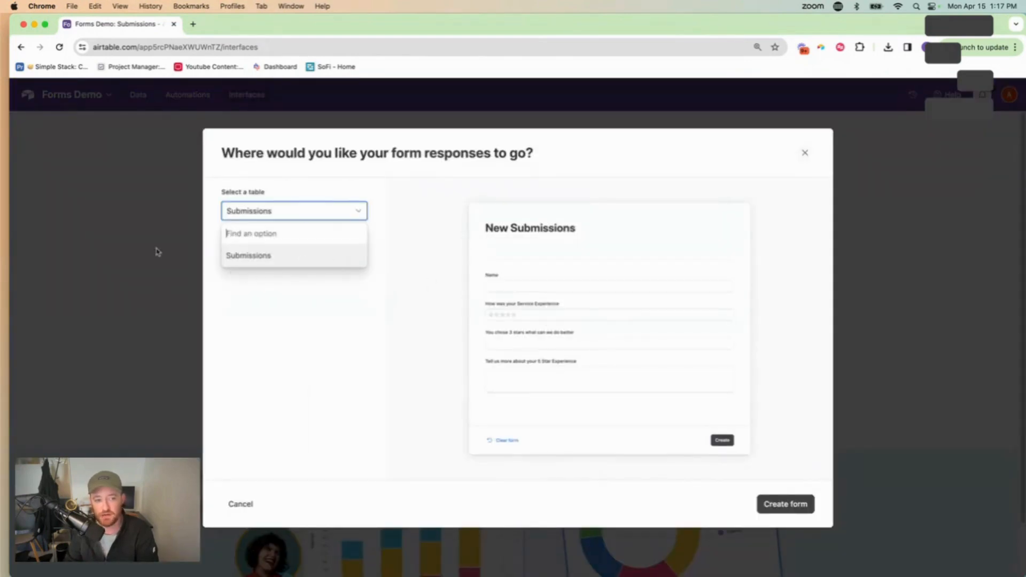
pyautogui.click(257, 259)
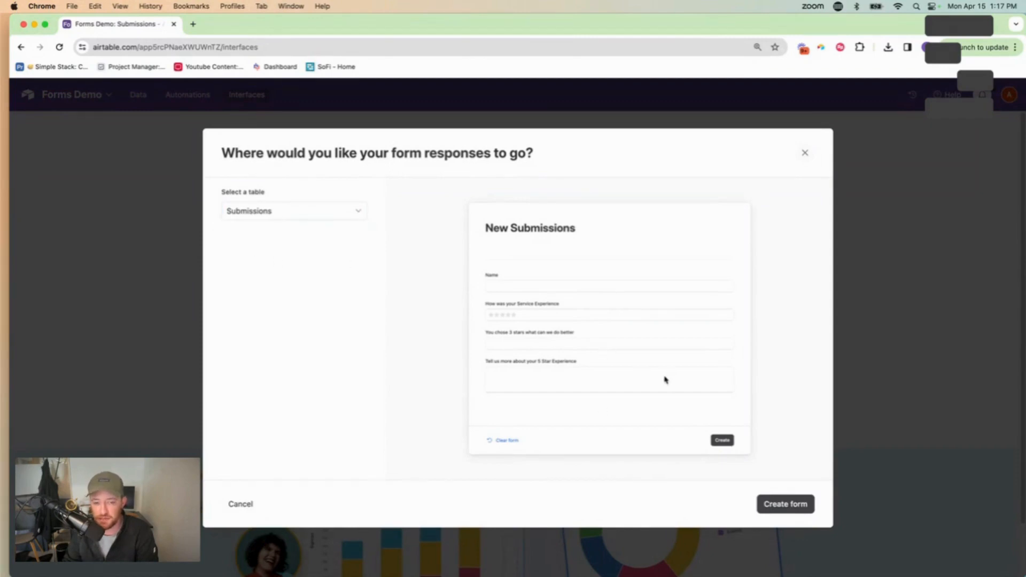
pyautogui.click(780, 507)
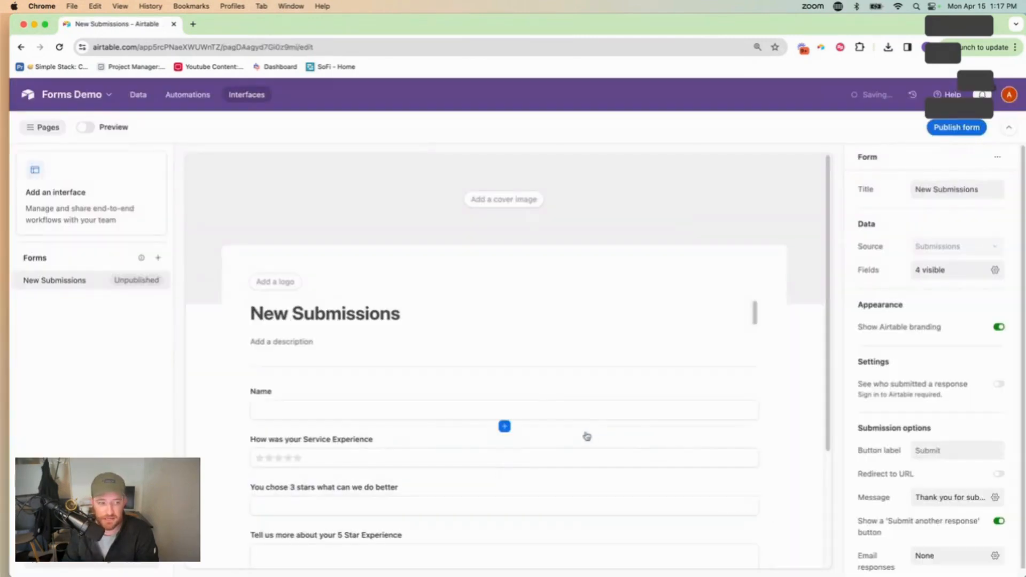
pyautogui.scroll(-1, 530, 403)
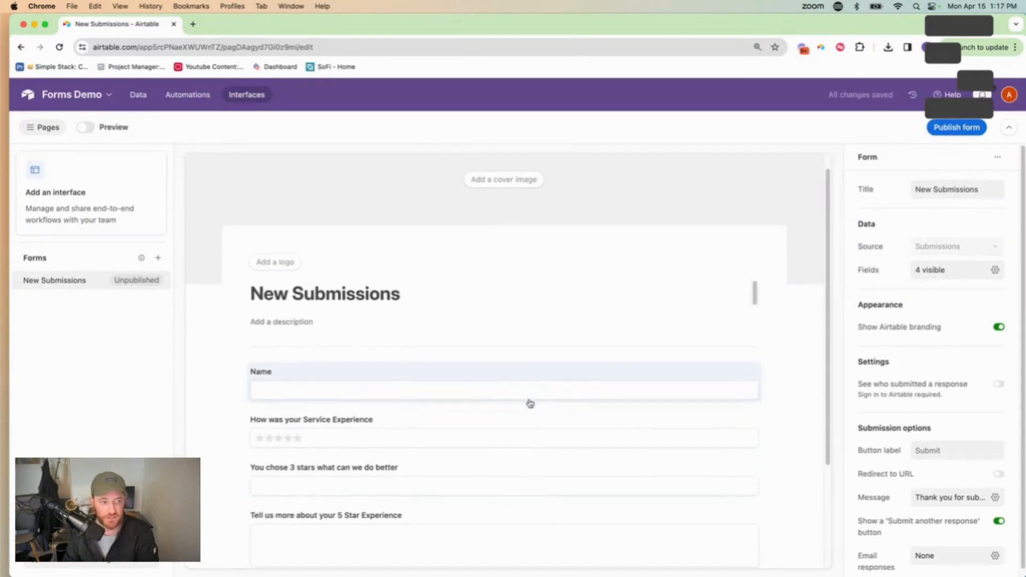
pyautogui.scroll(-5, 530, 403)
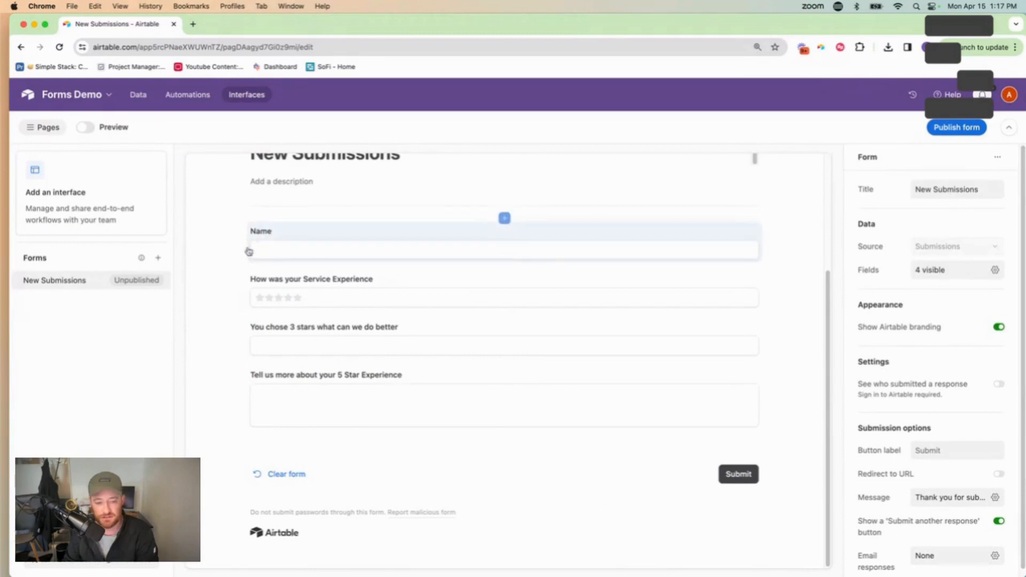
pyautogui.click(273, 411)
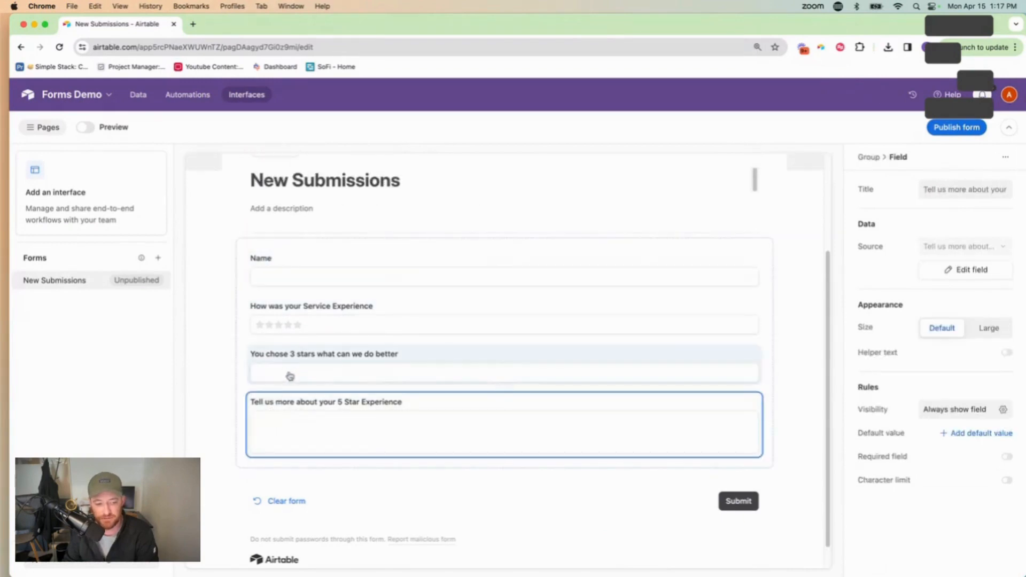
pyautogui.click(287, 374)
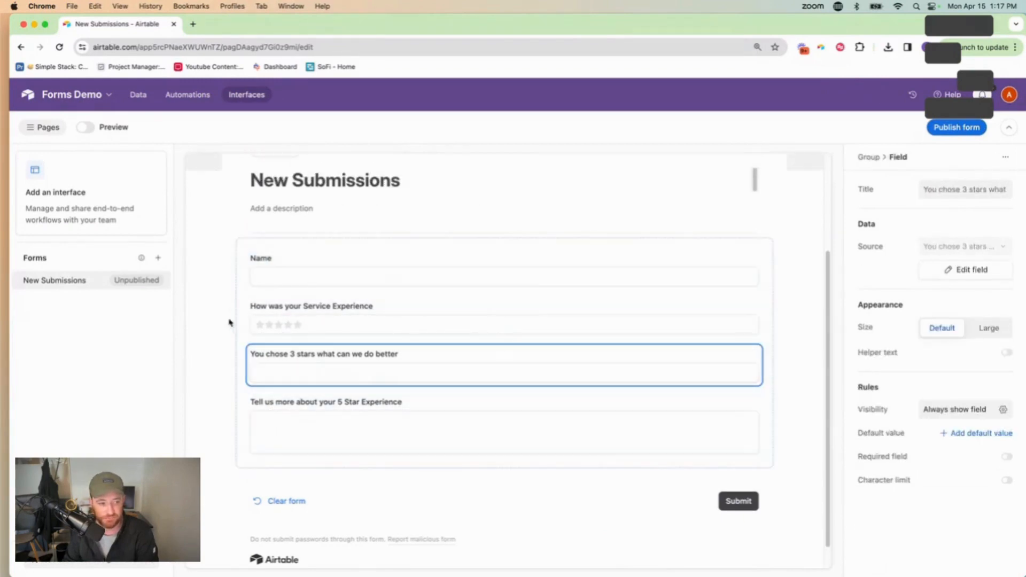
pyautogui.click(344, 286)
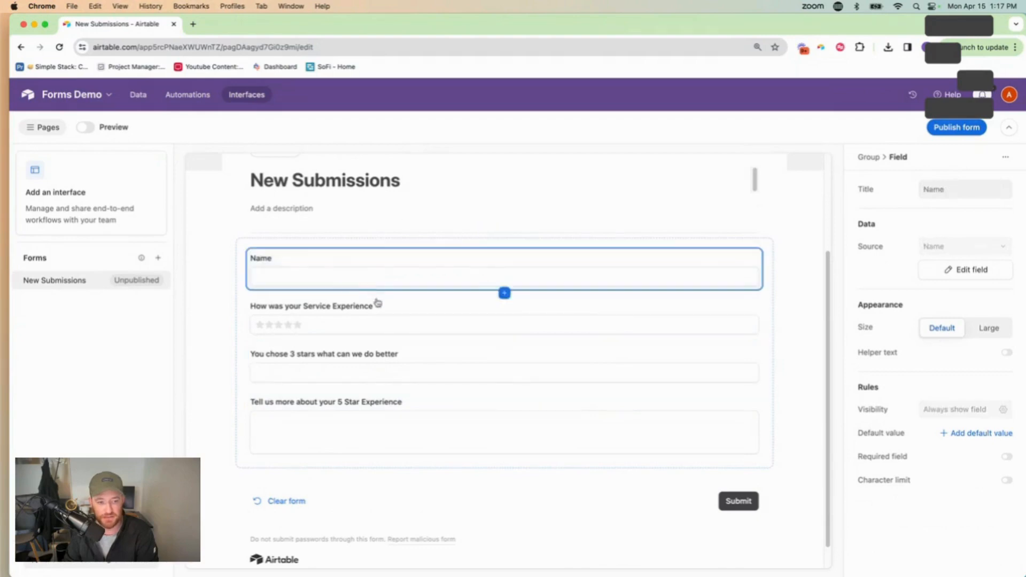
pyautogui.click(390, 317)
pyautogui.click(417, 355)
pyautogui.click(440, 402)
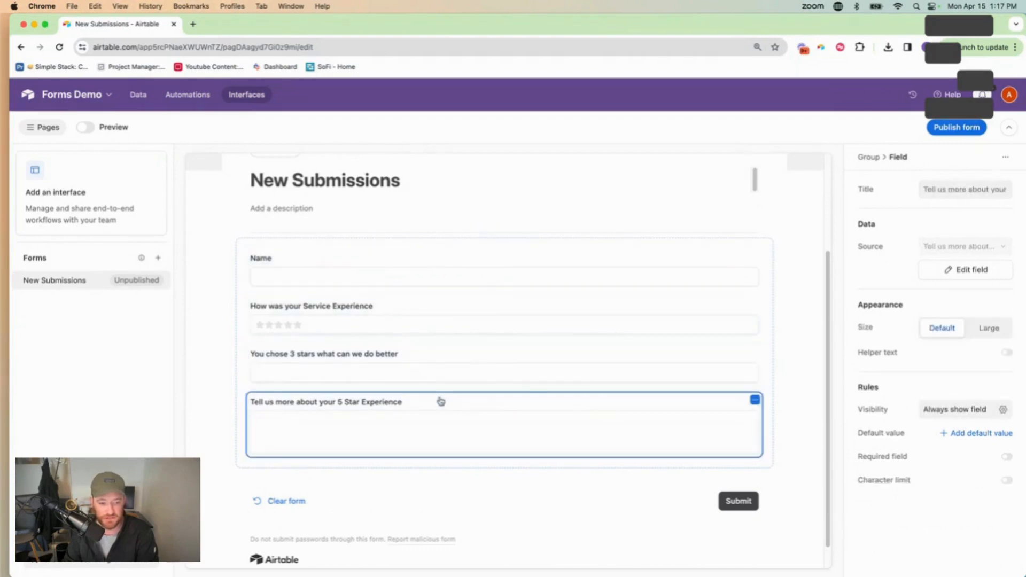
pyautogui.scroll(3, 442, 395)
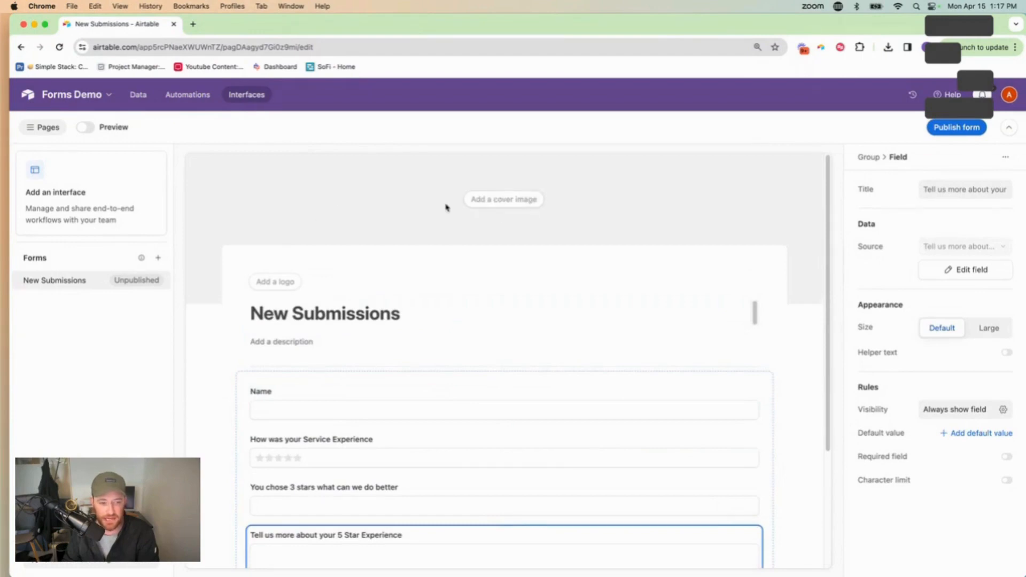
# Upload the black SimpleStack icon PNG from the computer as the form's logo
pyautogui.click(270, 287)
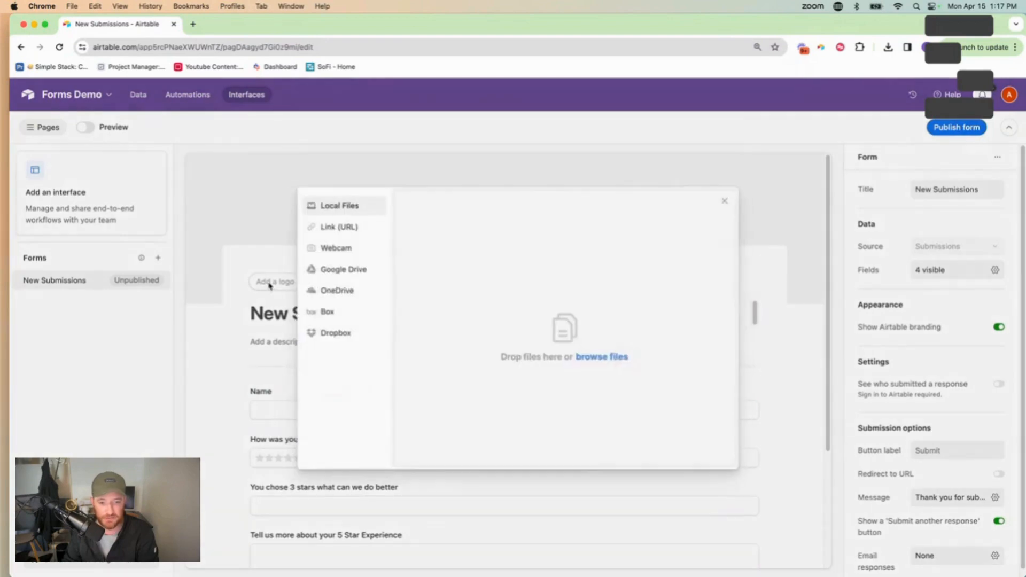
pyautogui.click(603, 357)
pyautogui.click(696, 192)
pyautogui.write('s')
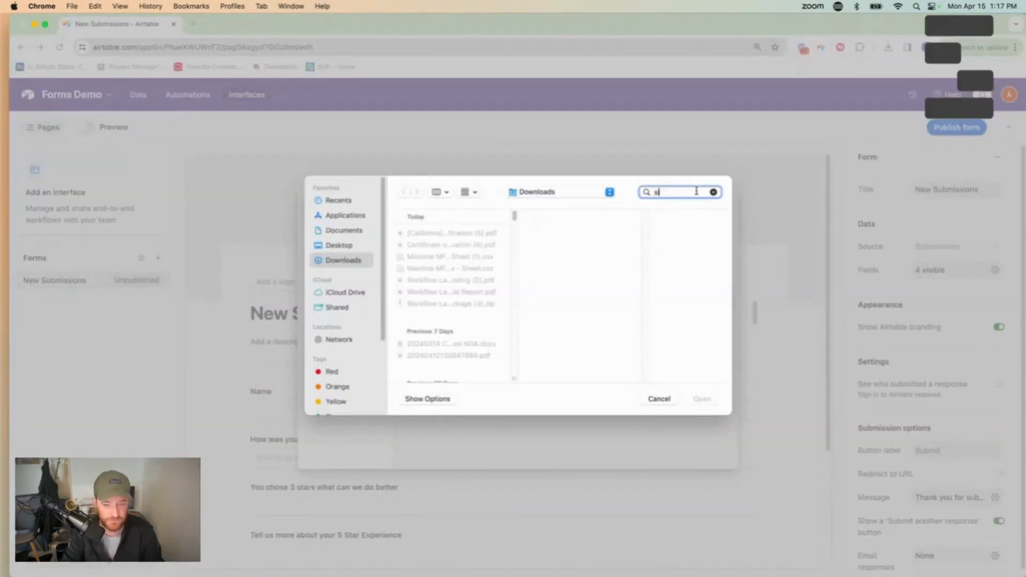
pyautogui.write('imple stack')
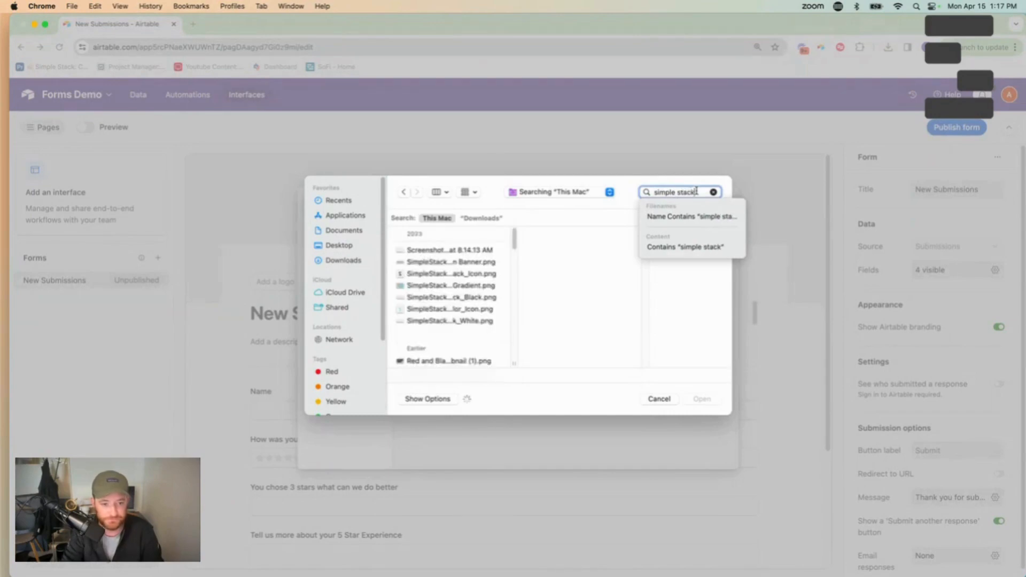
pyautogui.click(436, 274)
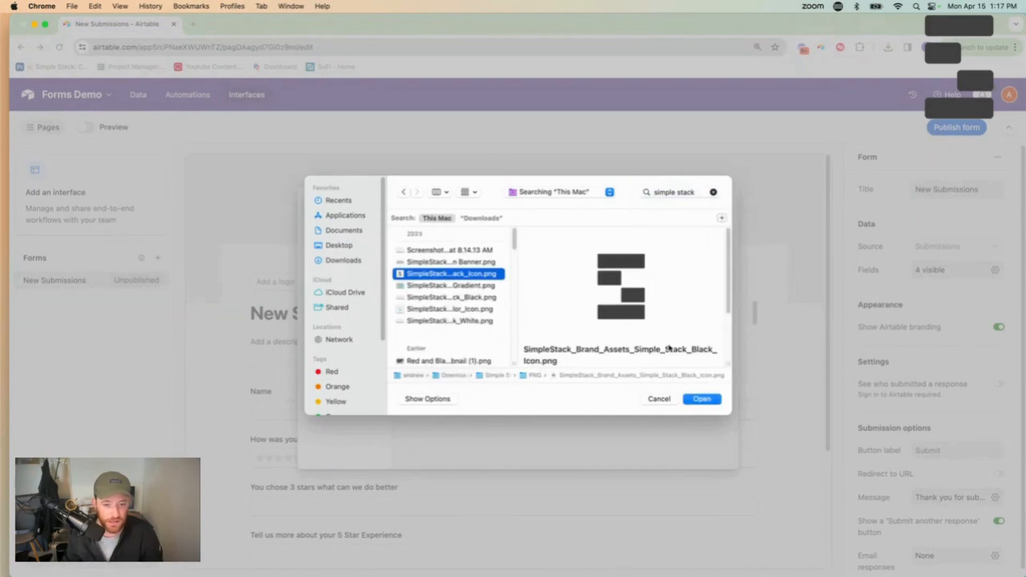
pyautogui.click(713, 404)
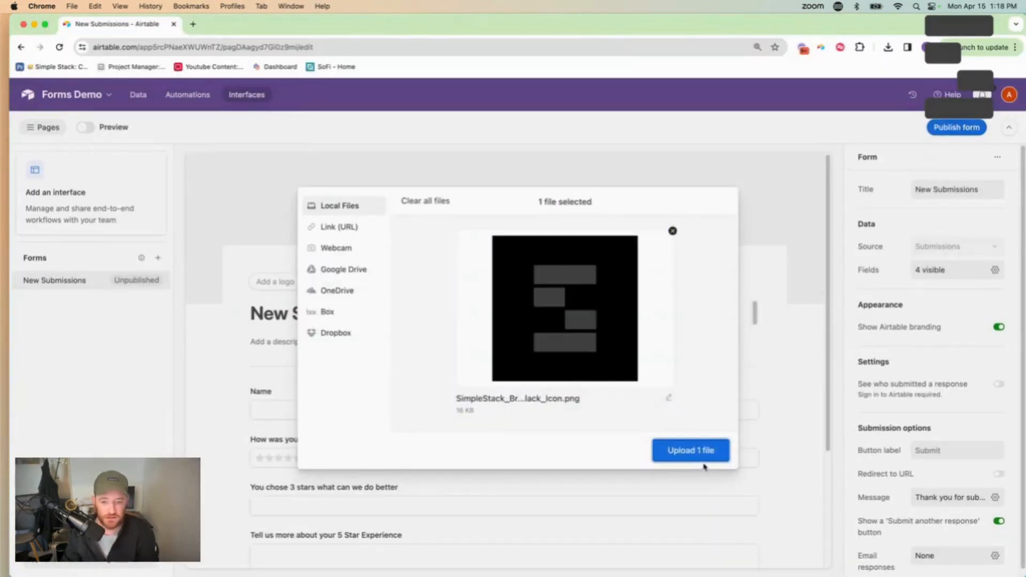
pyautogui.click(701, 458)
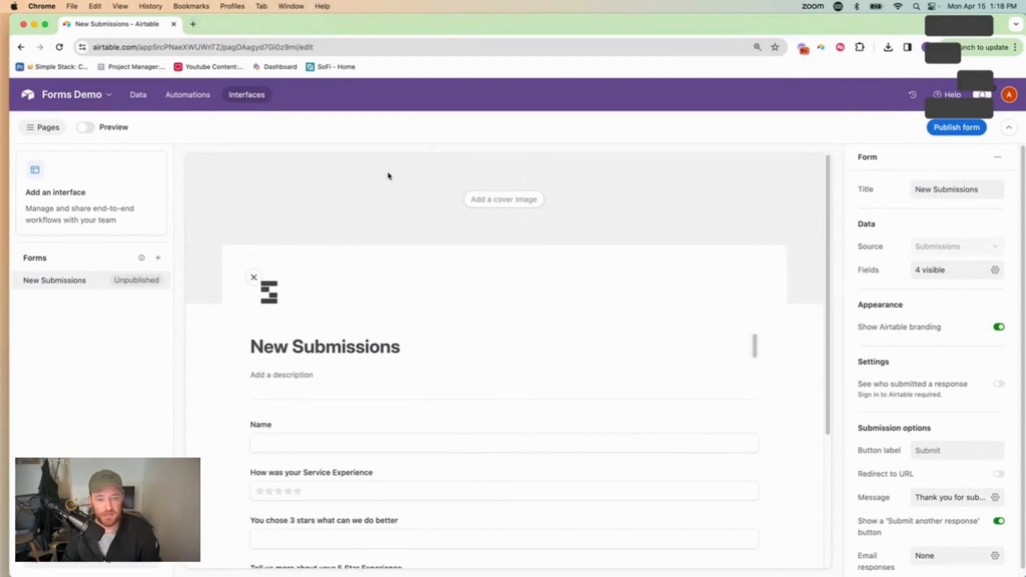
# Title the form 'How was your experience' and collapse the Pages sidebar
pyautogui.scroll(-2, 452, 238)
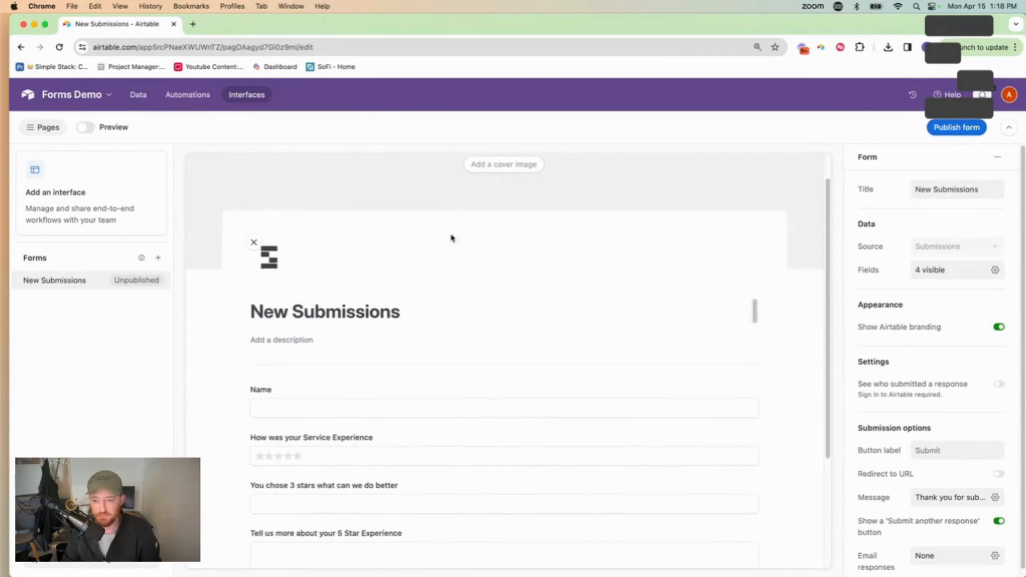
pyautogui.scroll(-1, 451, 237)
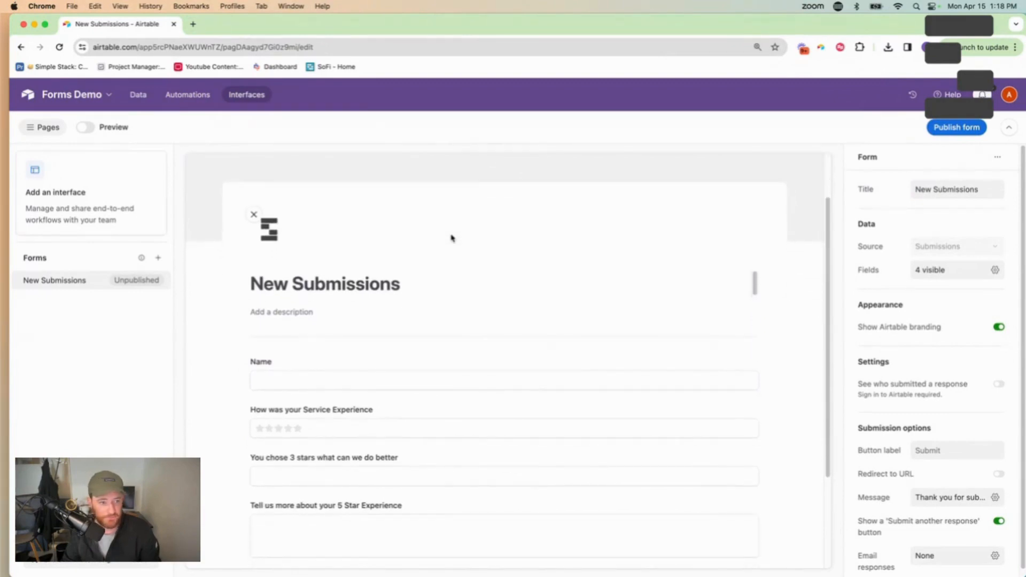
pyautogui.click(947, 187)
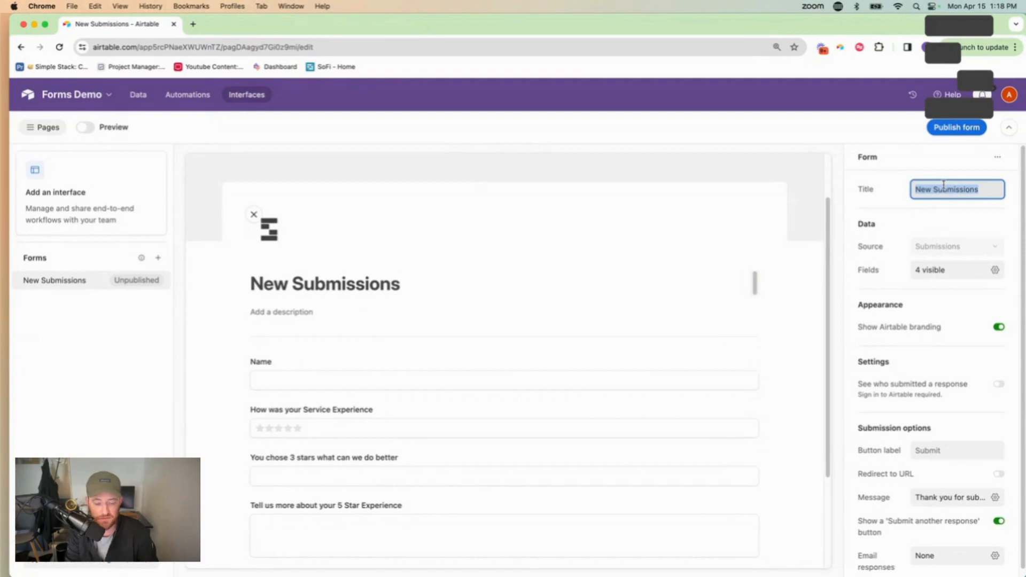
pyautogui.write('Ho')
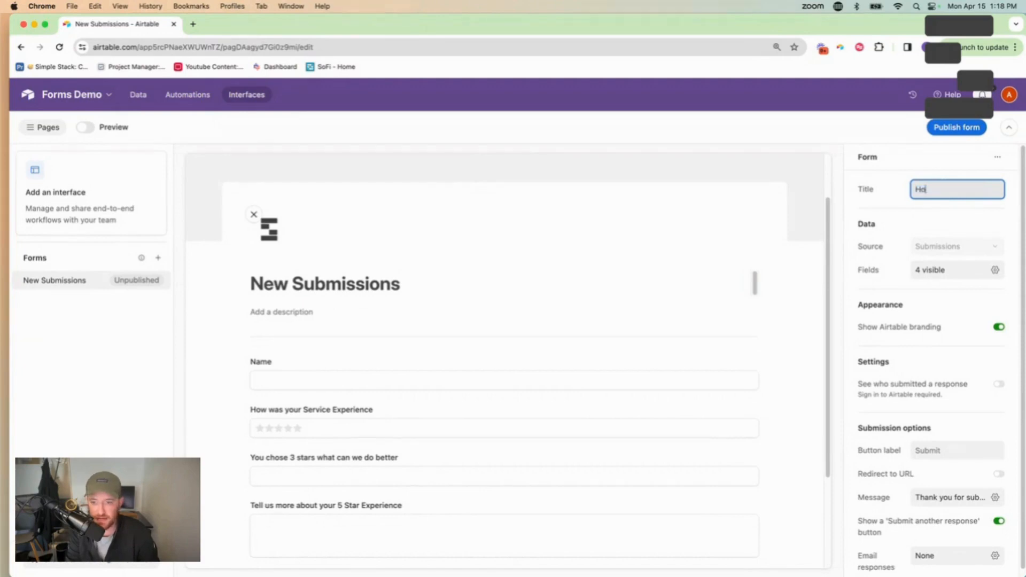
pyautogui.write('w was your ecp')
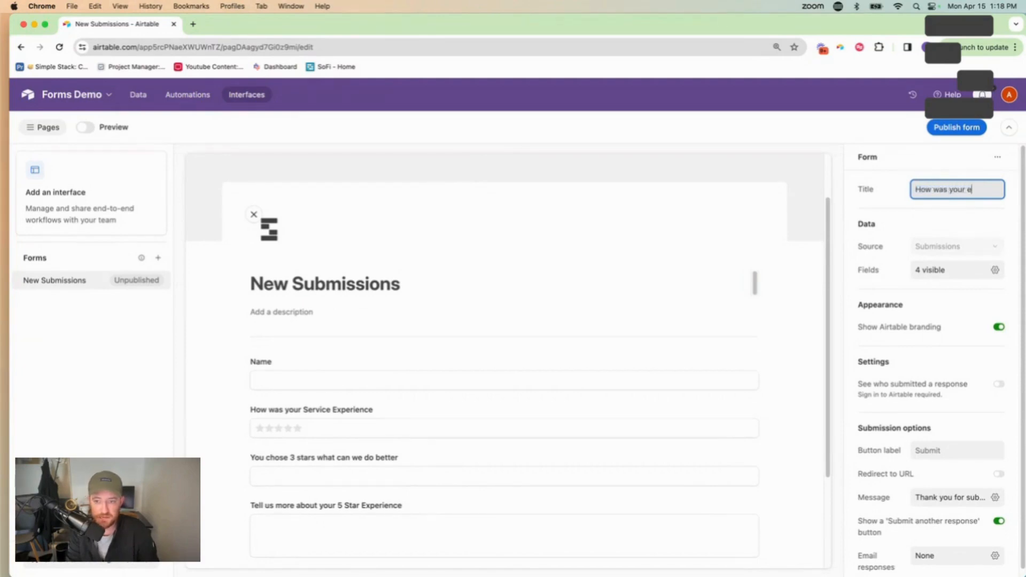
pyautogui.press('BackSpace')
pyautogui.press('BackSpace')
pyautogui.write('xperience')
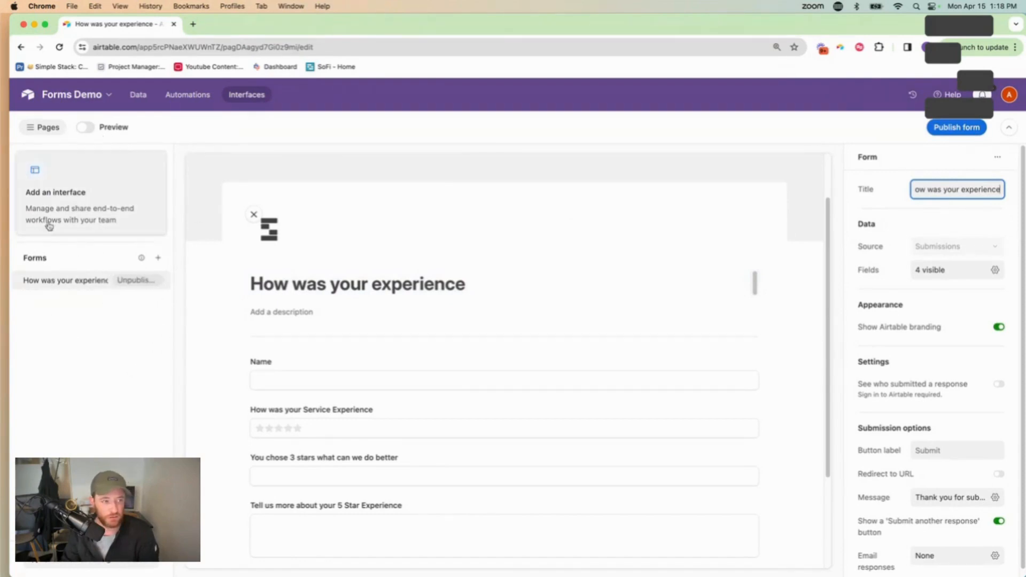
pyautogui.click(44, 128)
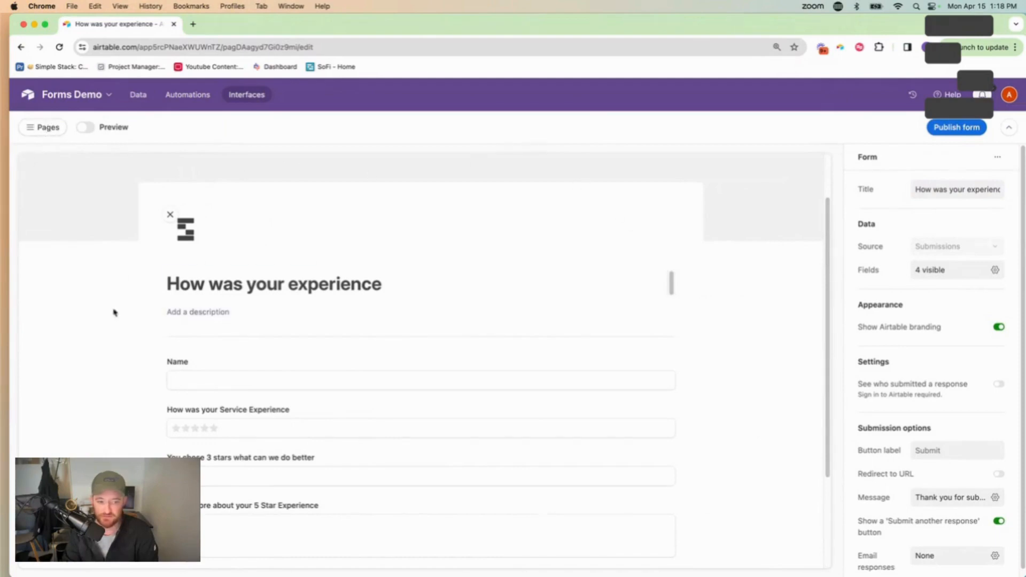
# In the form's Fields list, hide and then re-show the 5 Star Experience question
pyautogui.scroll(-3, 252, 454)
pyautogui.scroll(3, 253, 448)
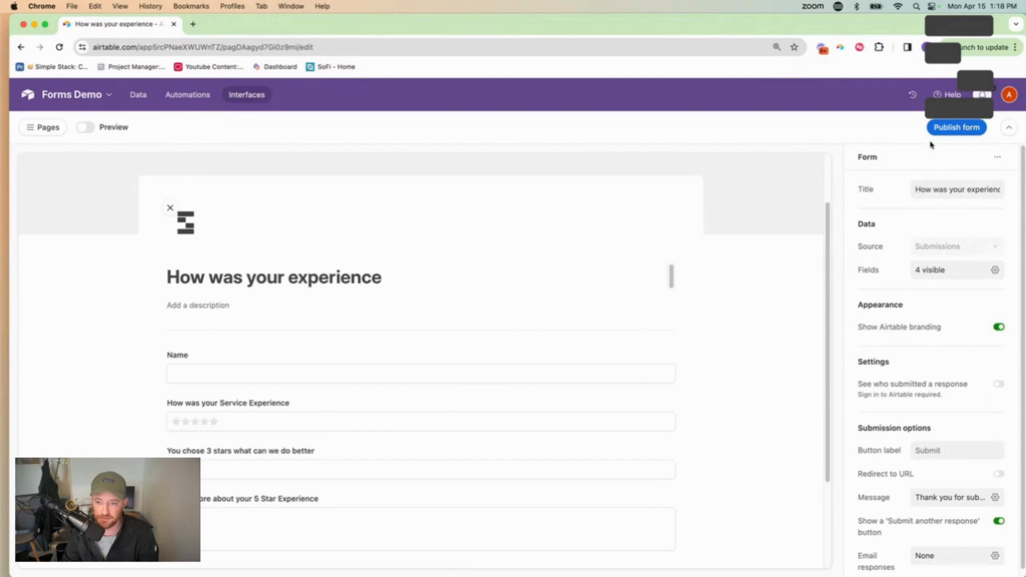
pyautogui.click(936, 274)
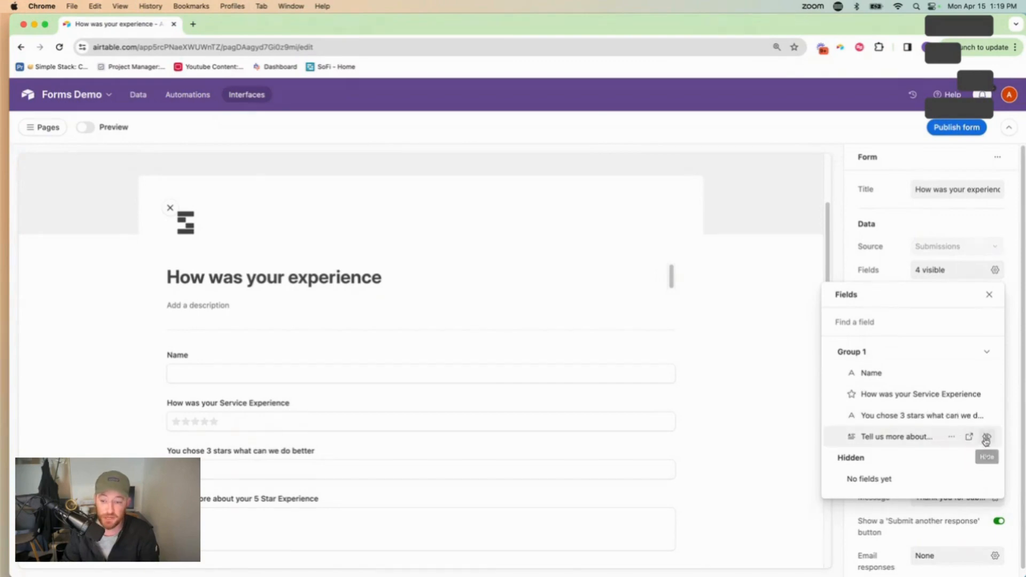
pyautogui.click(985, 436)
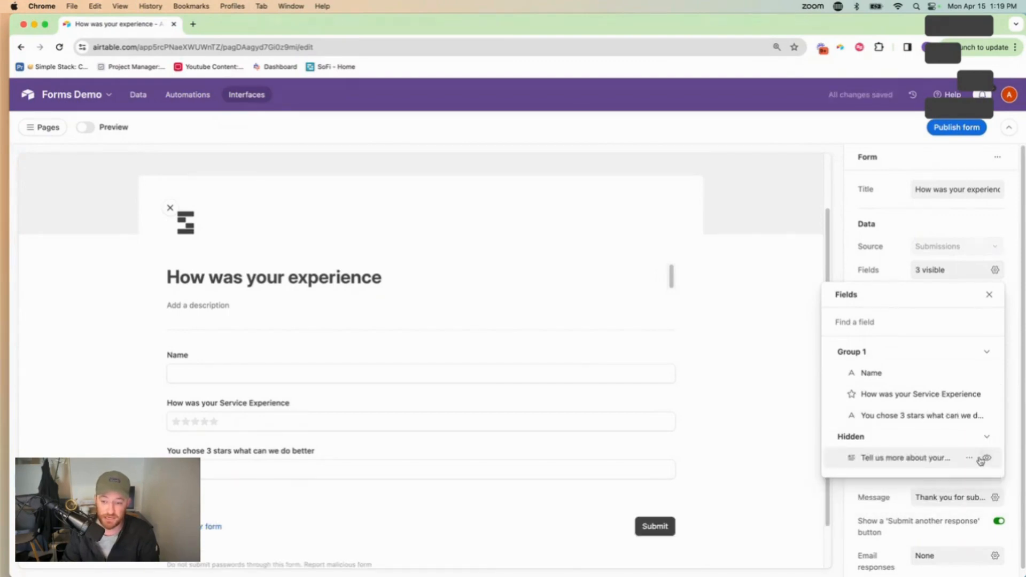
pyautogui.click(987, 459)
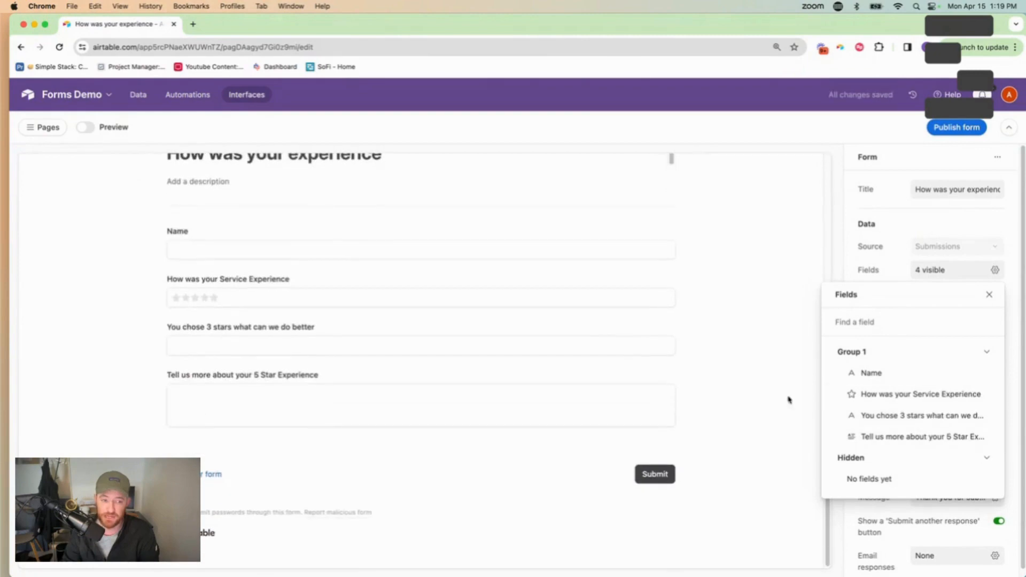
pyautogui.click(989, 294)
# Turn off Show Airtable branding and turn on See who submitted a response
pyautogui.scroll(-1, 979, 333)
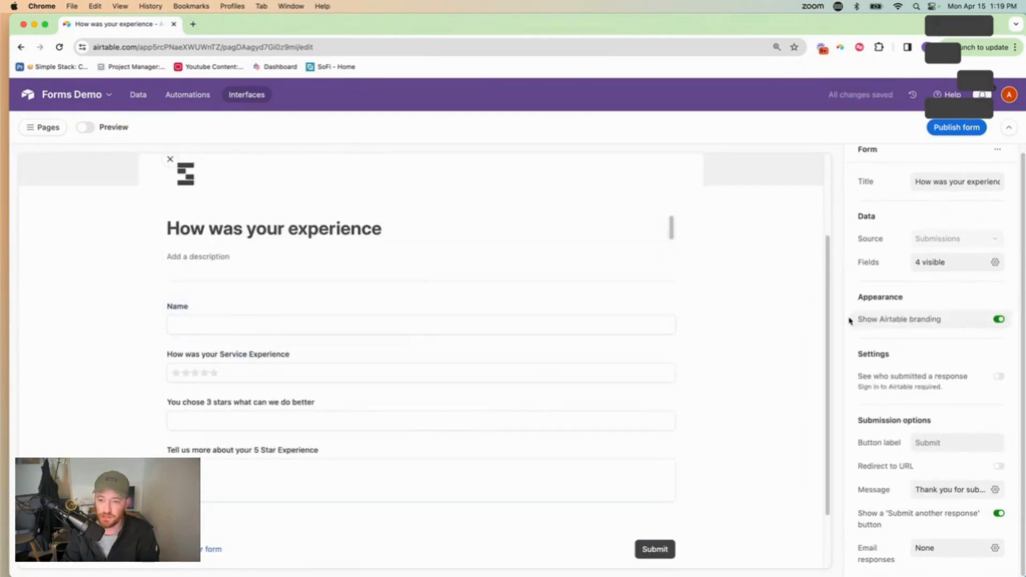
pyautogui.click(1000, 320)
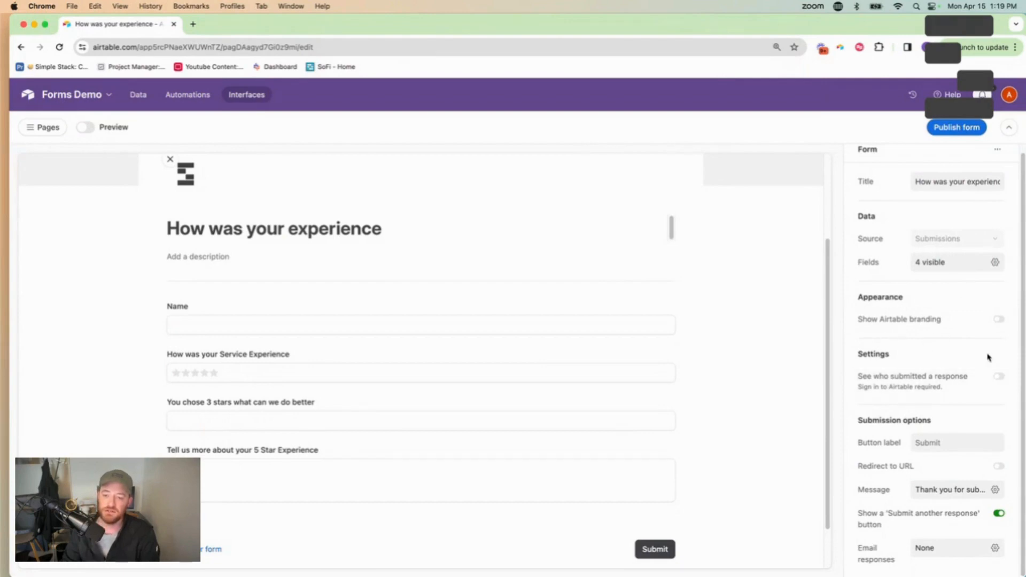
pyautogui.click(998, 376)
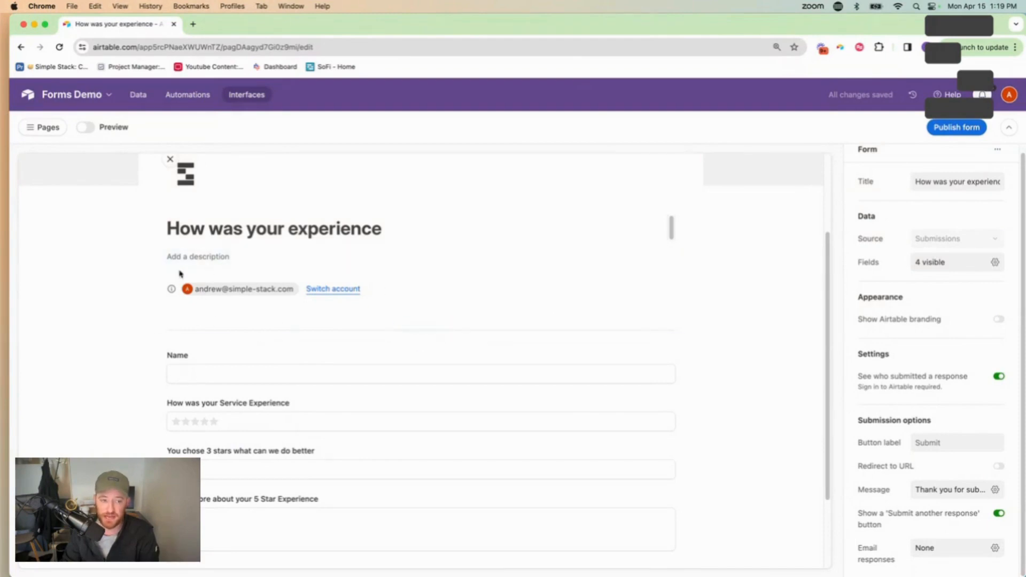
# Switch off the form's 'See who submitted a response' setting
pyautogui.moveTo(171, 291)
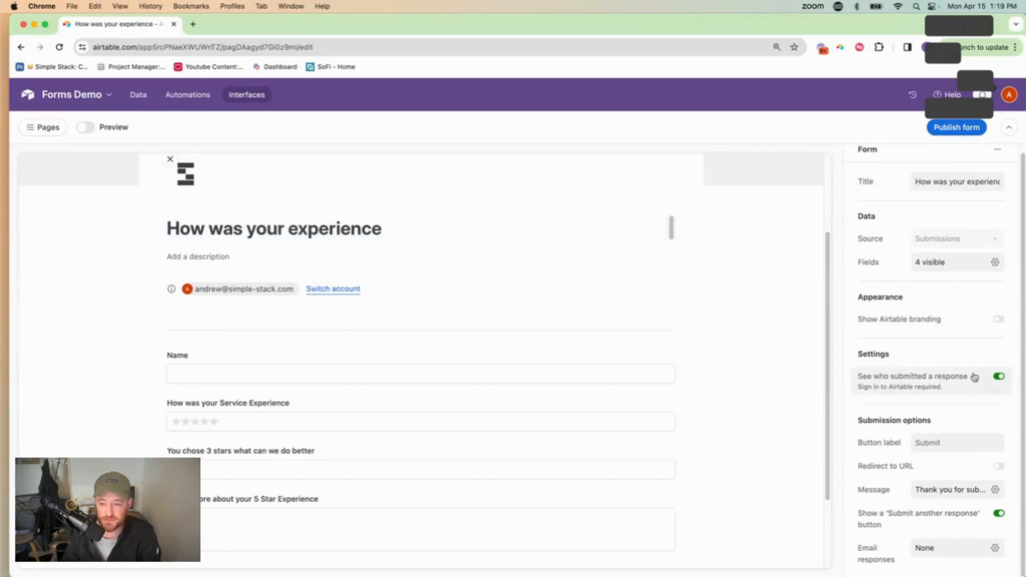
pyautogui.click(998, 376)
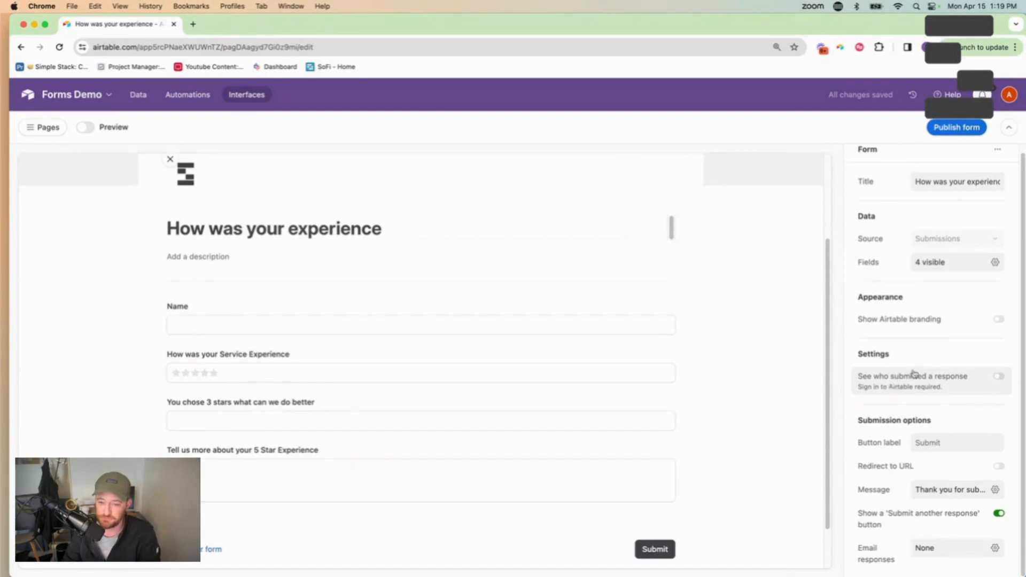
# Change the button label to 'Submit Review' and enable Redirect to URL
pyautogui.click(919, 444)
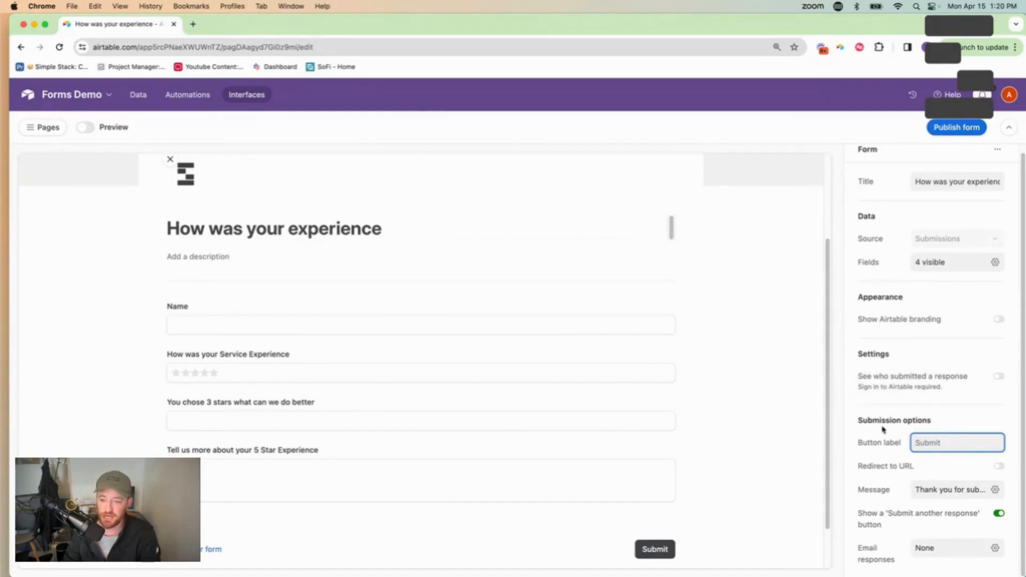
pyautogui.scroll(-2, 680, 549)
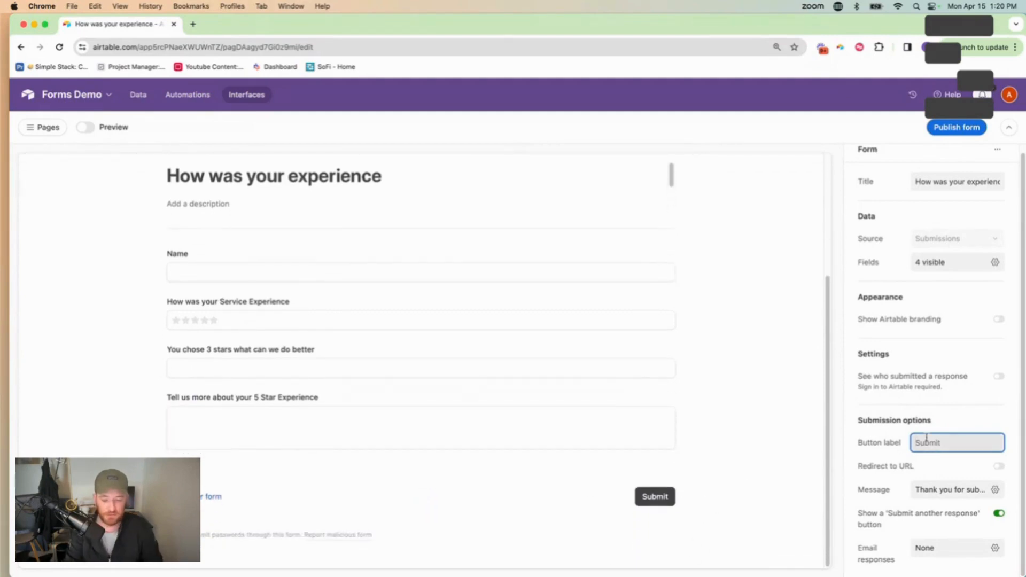
pyautogui.write('Submit ')
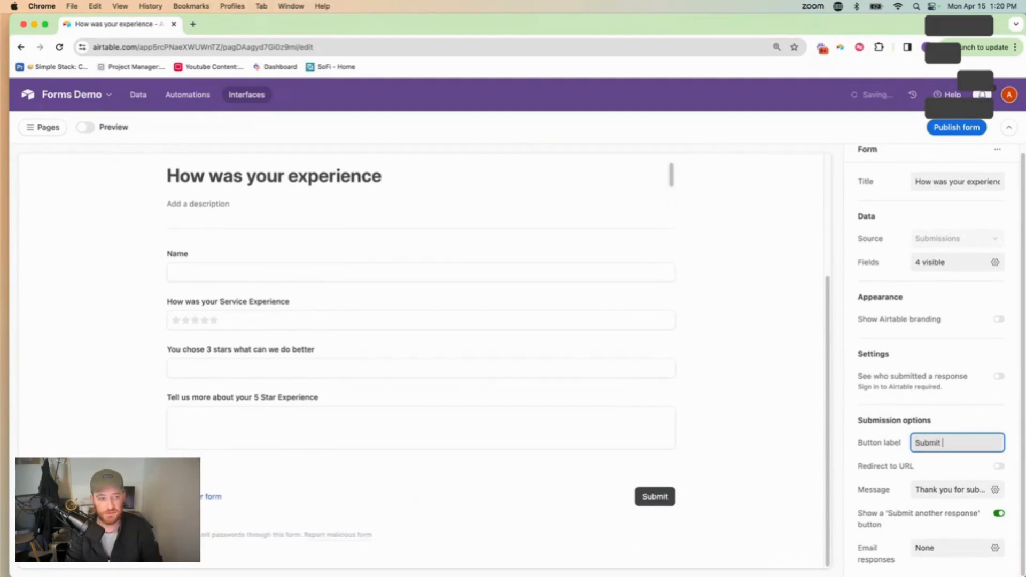
pyautogui.write('Review')
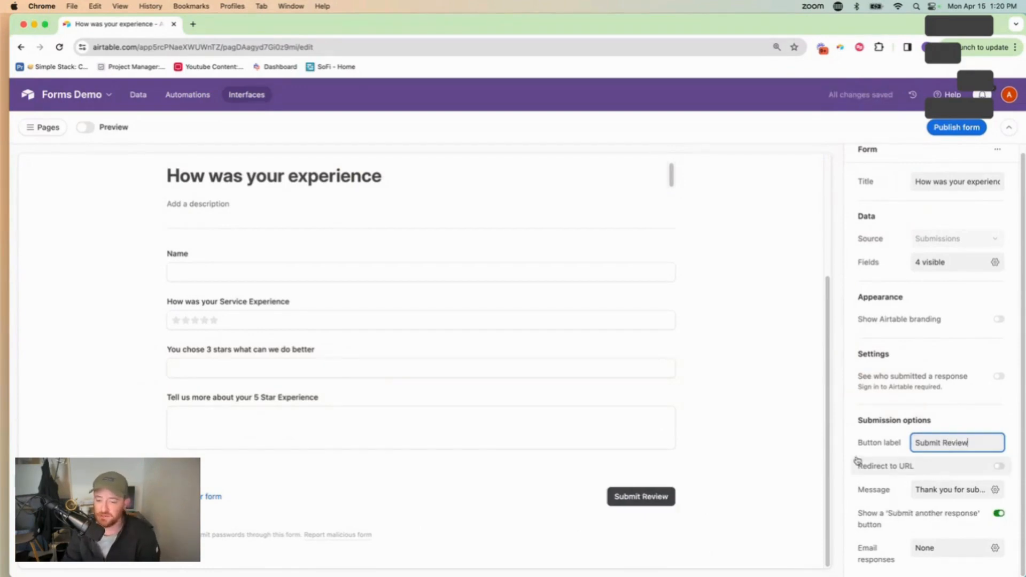
pyautogui.click(1001, 469)
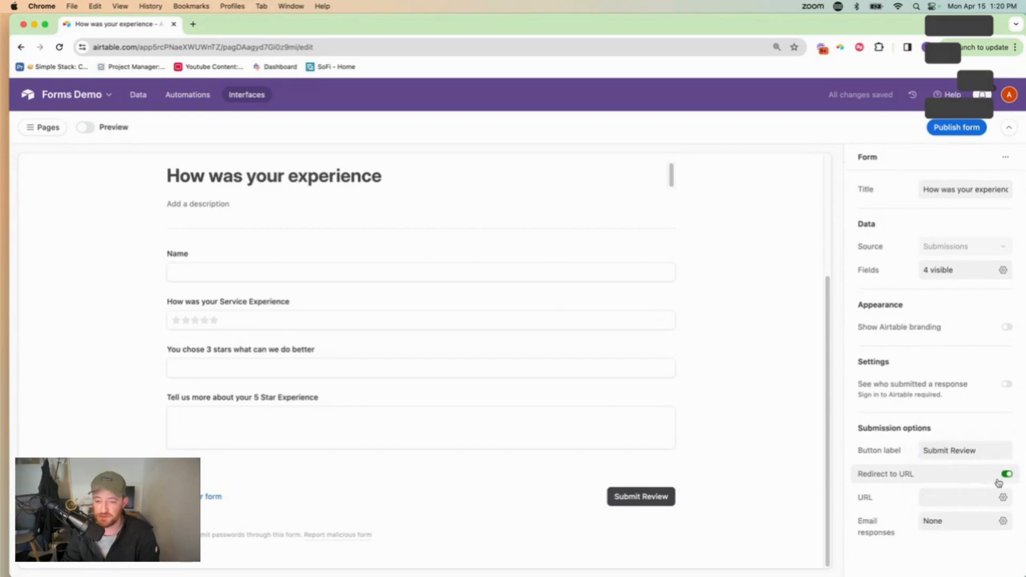
pyautogui.click(955, 506)
pyautogui.click(825, 502)
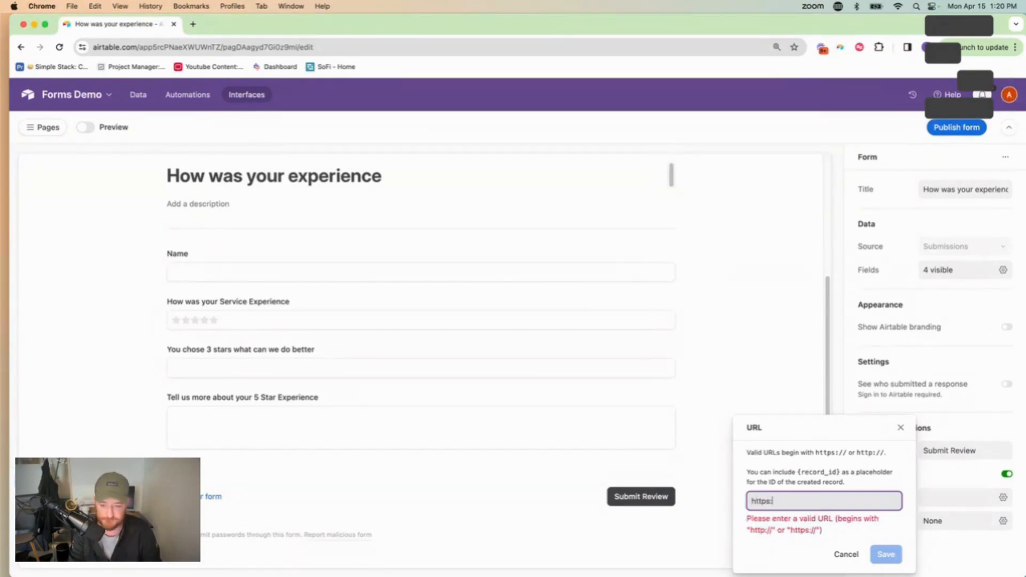
pyautogui.write('https://www.simp')
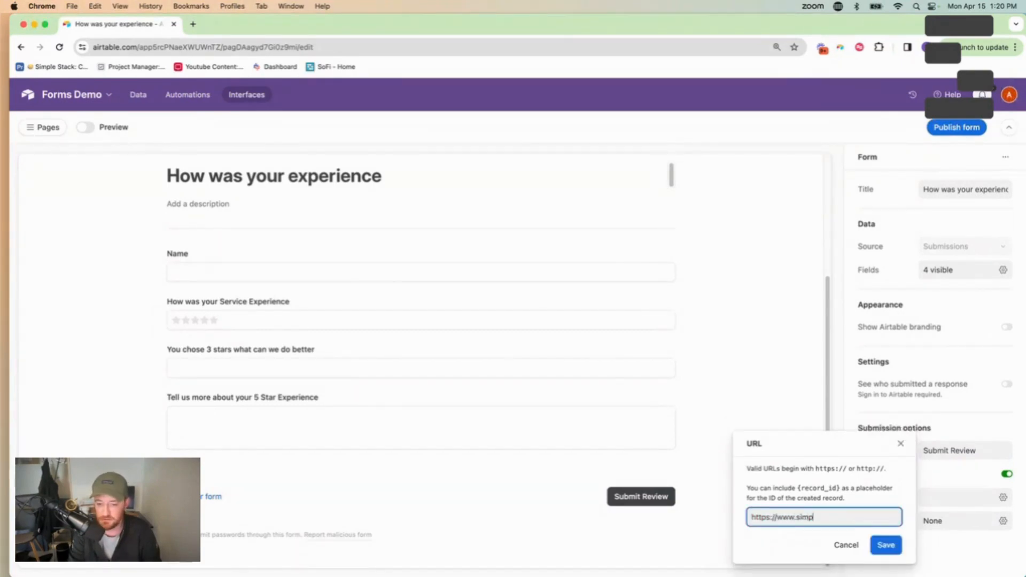
pyautogui.write('le-stack')
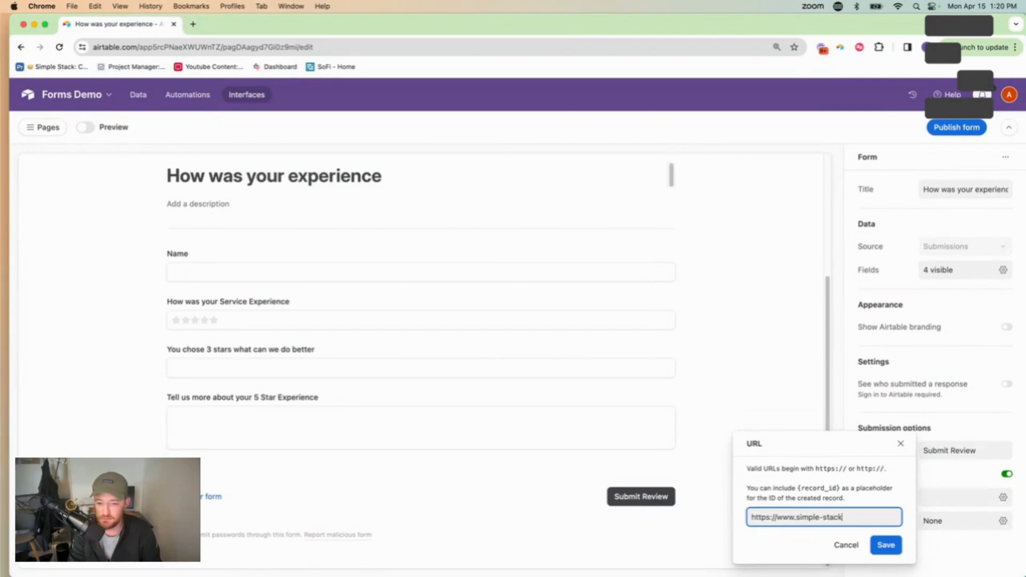
pyautogui.write('.com')
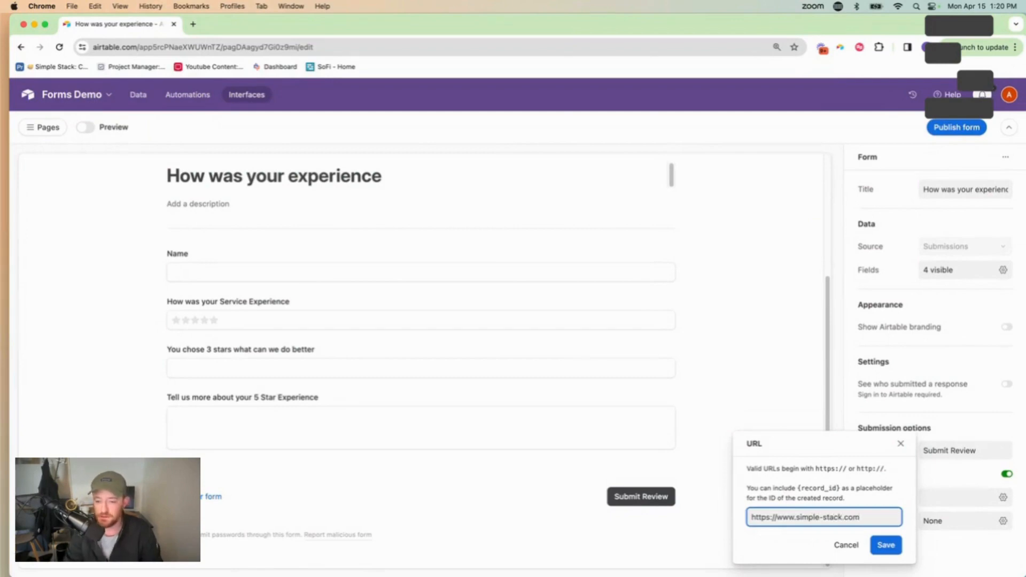
pyautogui.click(880, 546)
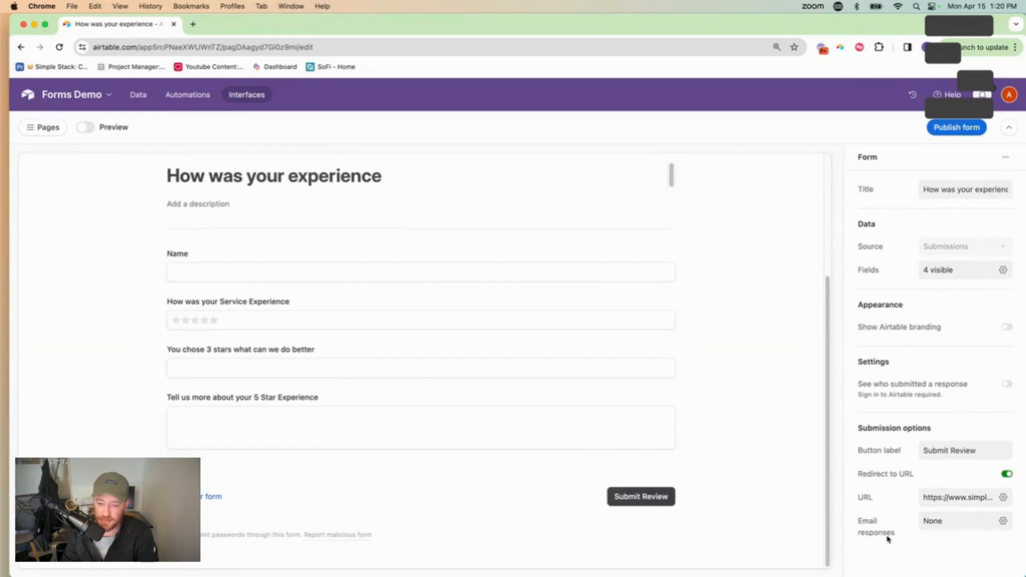
pyautogui.moveTo(899, 540); pyautogui.dragTo(852, 520)
pyautogui.click(982, 523)
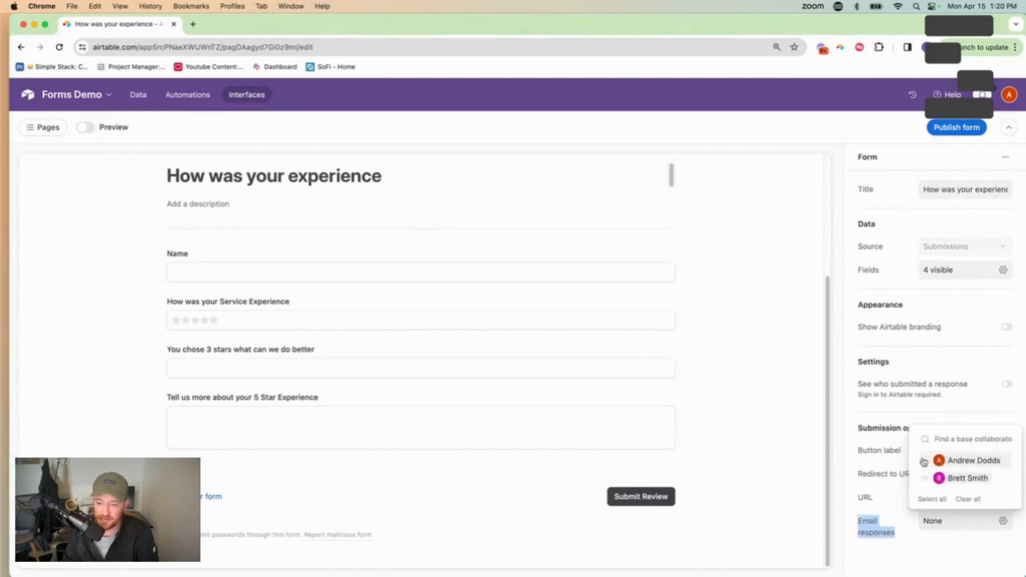
pyautogui.click(943, 550)
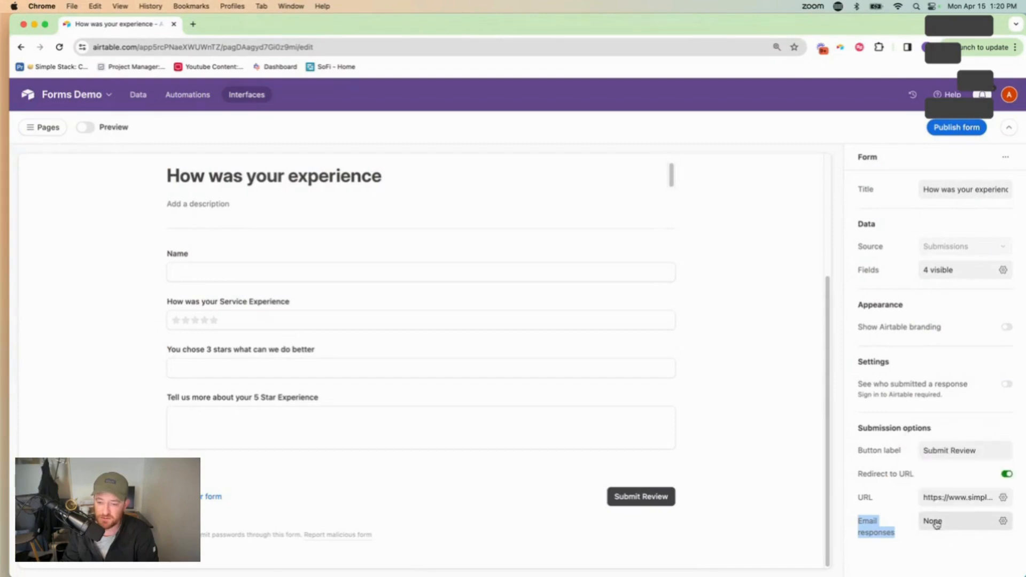
pyautogui.click(936, 523)
pyautogui.click(1004, 522)
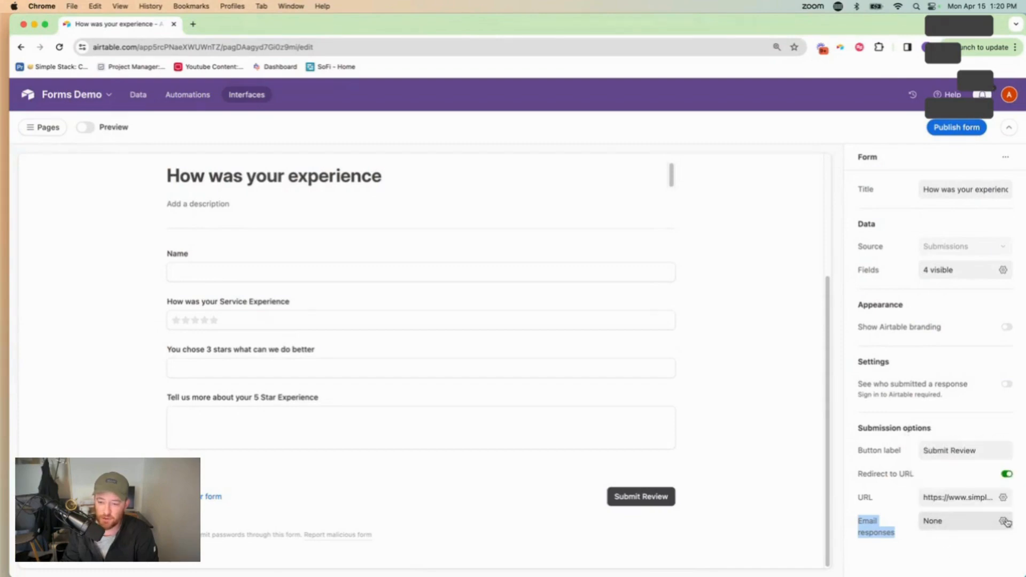
pyautogui.click(1004, 521)
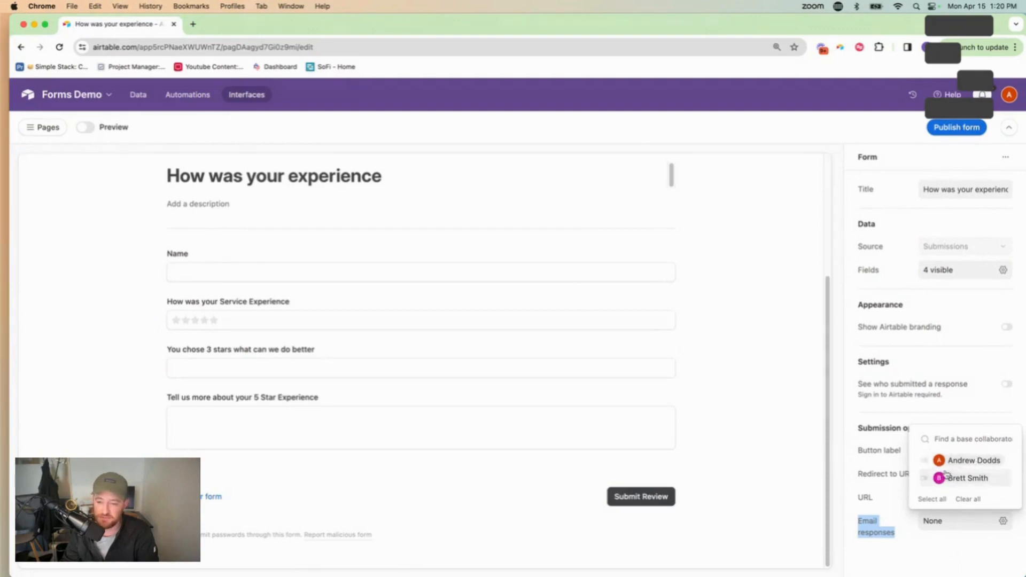
pyautogui.click(936, 560)
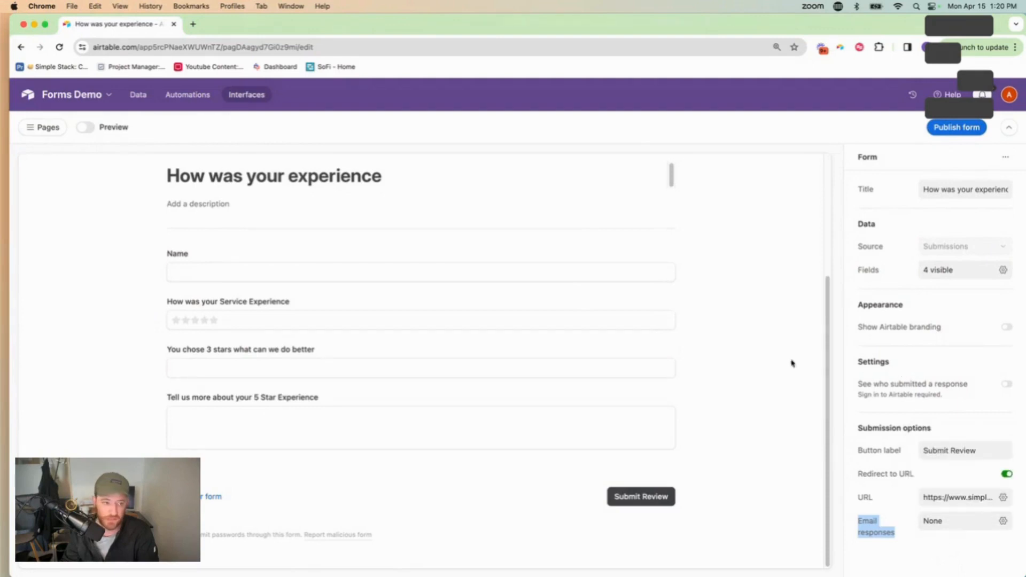
pyautogui.scroll(2, 361, 247)
pyautogui.scroll(3, 377, 274)
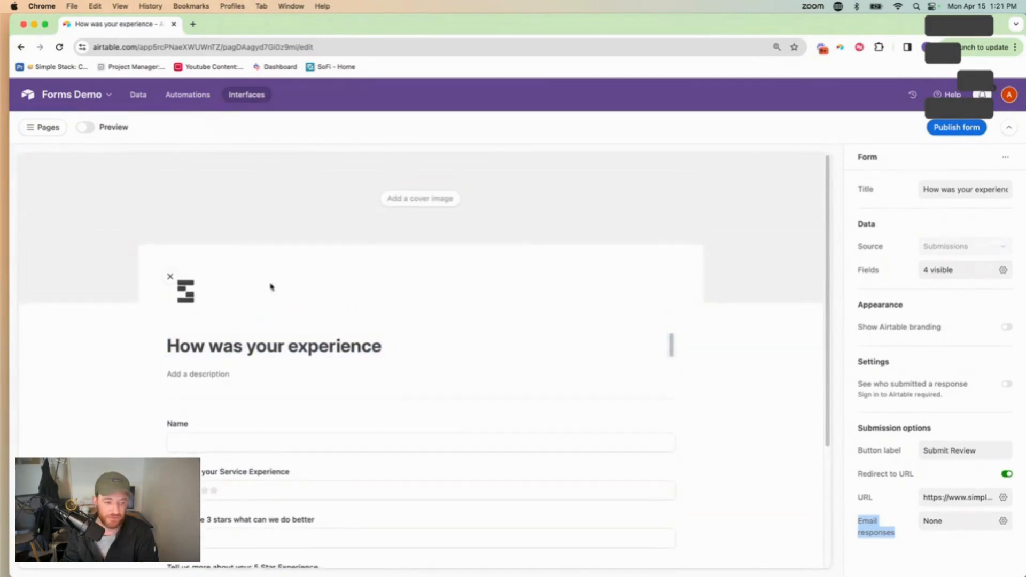
pyautogui.scroll(-3, 270, 286)
pyautogui.scroll(3, 302, 327)
pyautogui.scroll(-3, 339, 324)
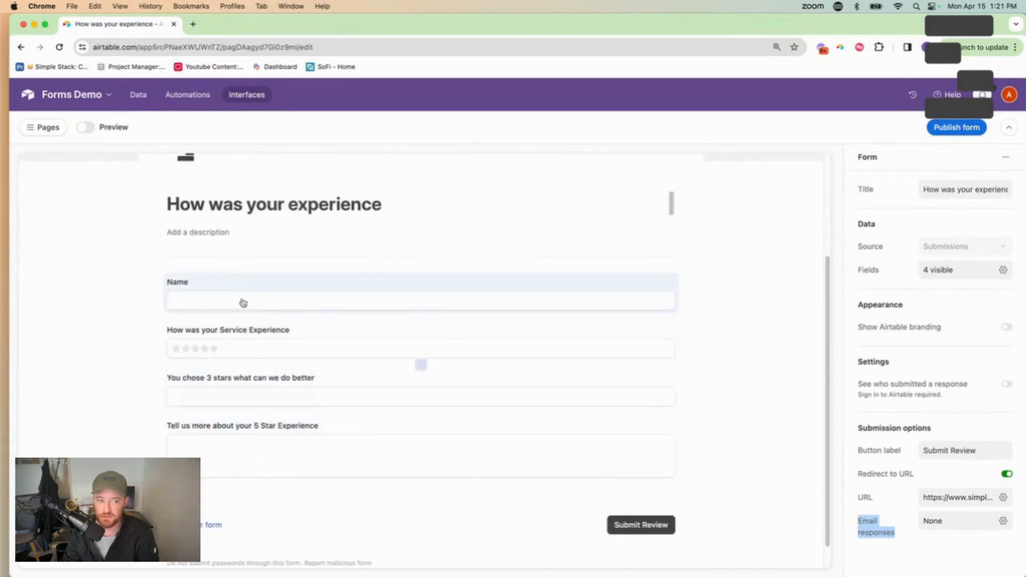
# Add the description 'Let us know how we did. Leave us a review!' under the title, italicized
pyautogui.click(208, 233)
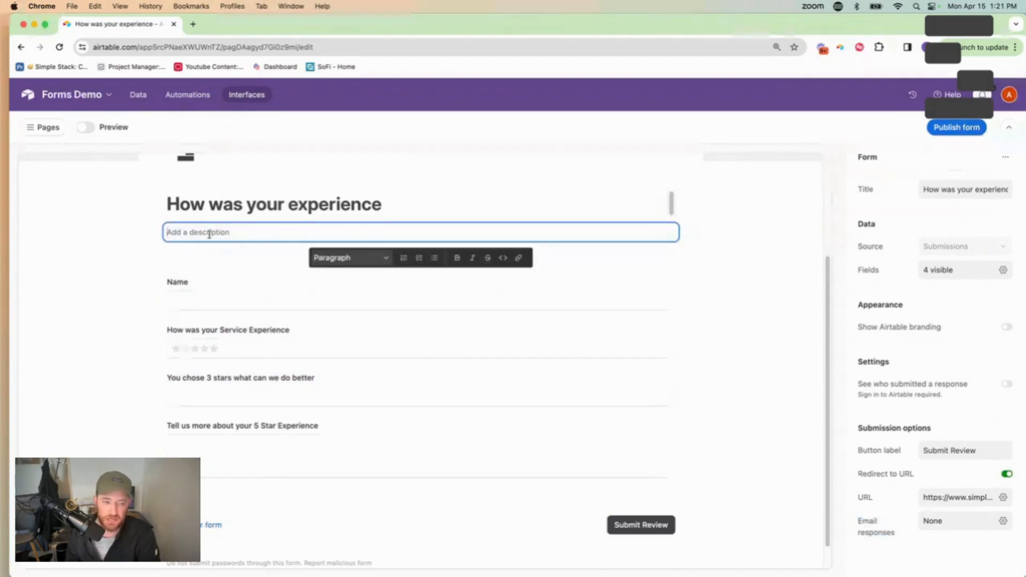
pyautogui.write('L')
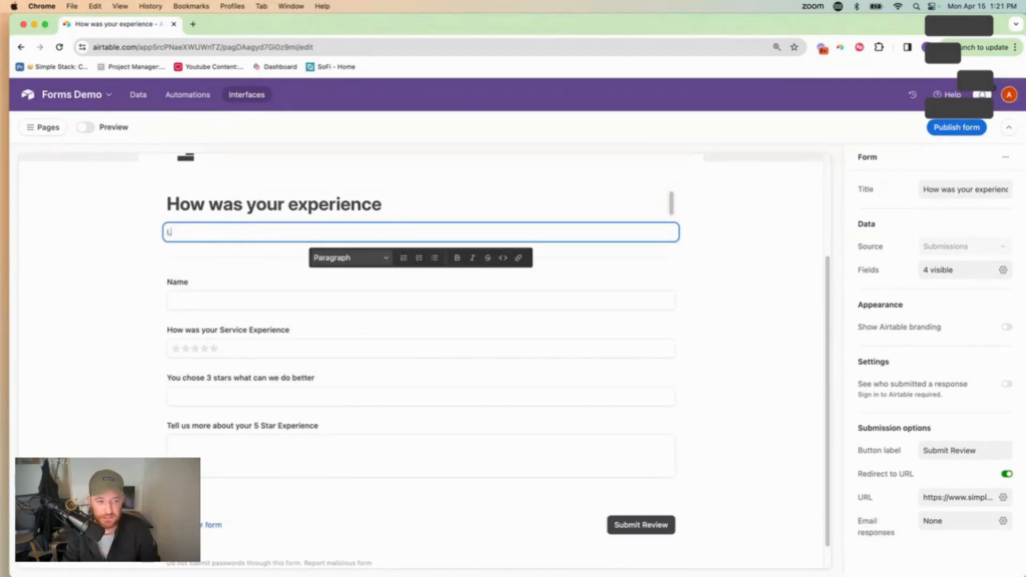
pyautogui.press('BackSpace')
pyautogui.write('Let u')
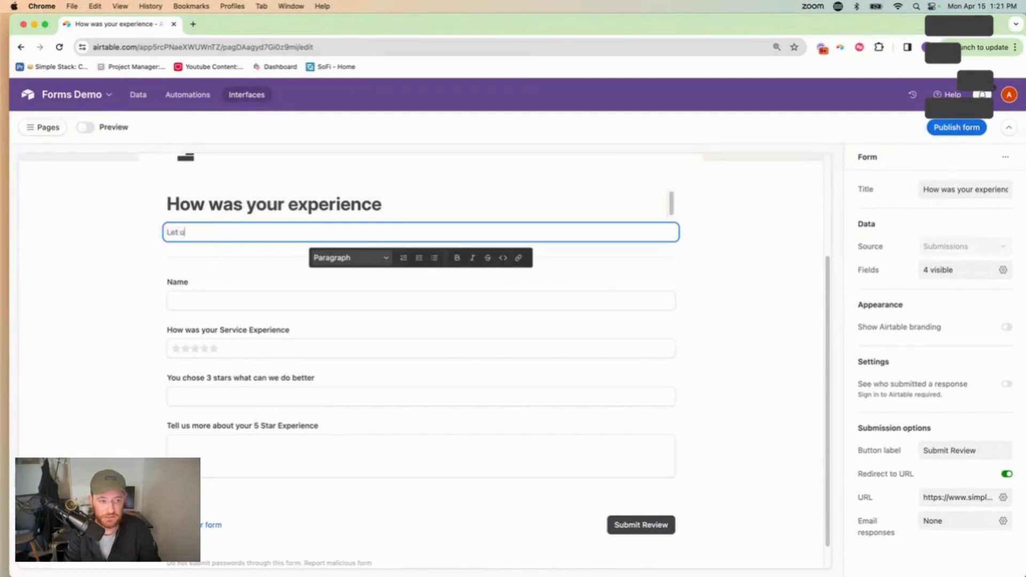
pyautogui.write('s know how we ')
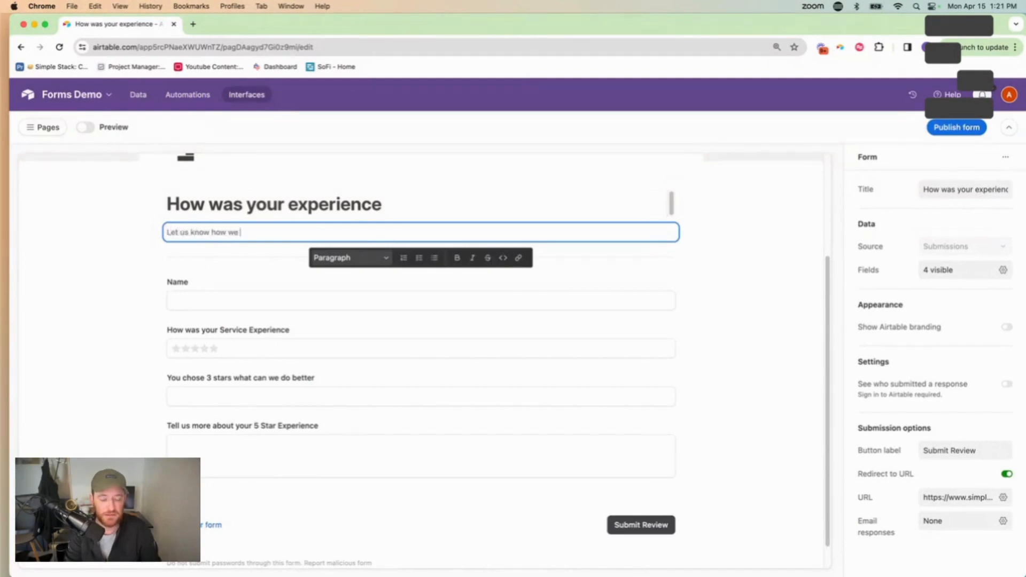
pyautogui.write('did. Leave us a review!')
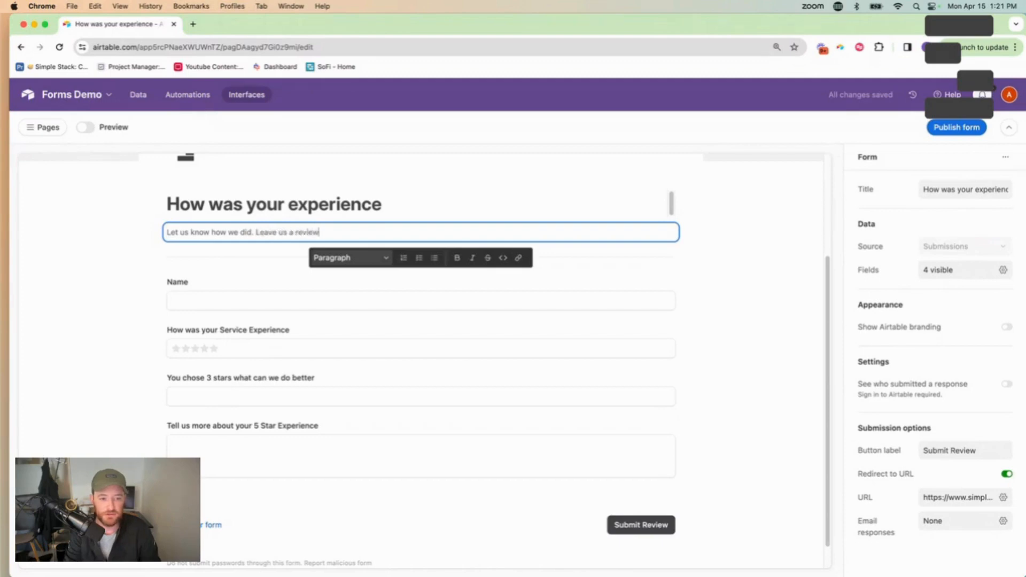
pyautogui.tripleClick(222, 232)
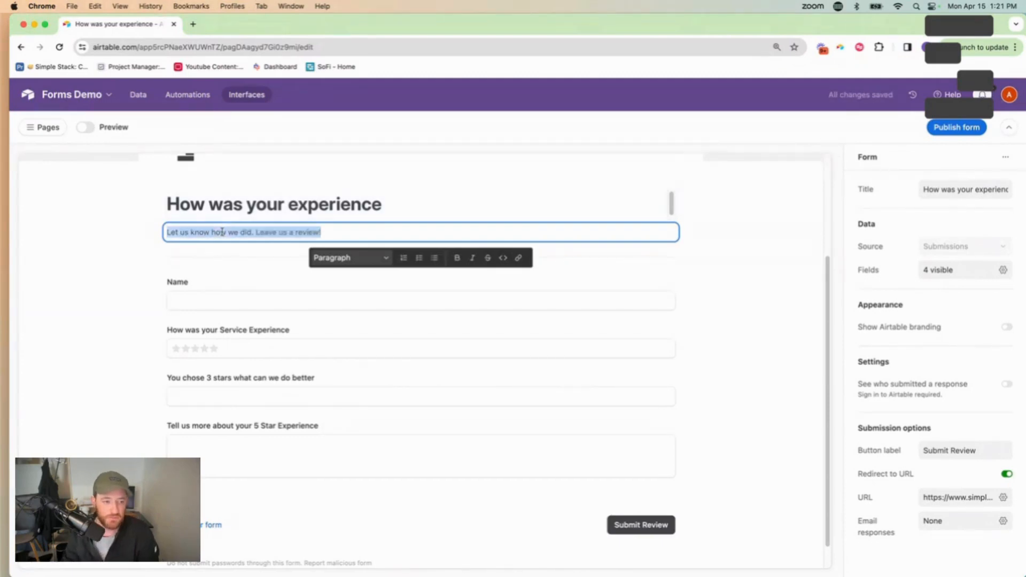
pyautogui.click(473, 259)
pyautogui.click(646, 283)
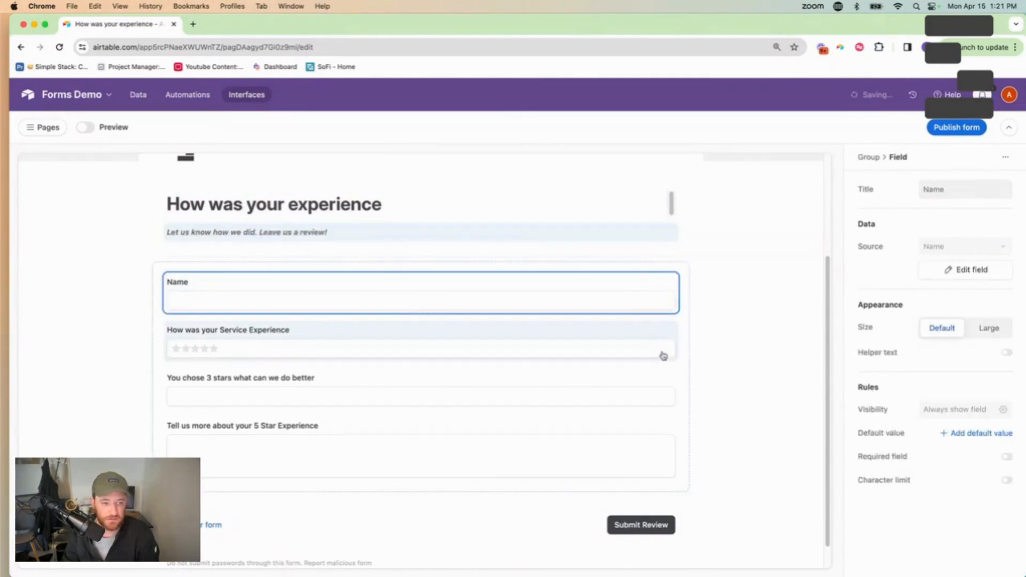
pyautogui.scroll(-1, 706, 313)
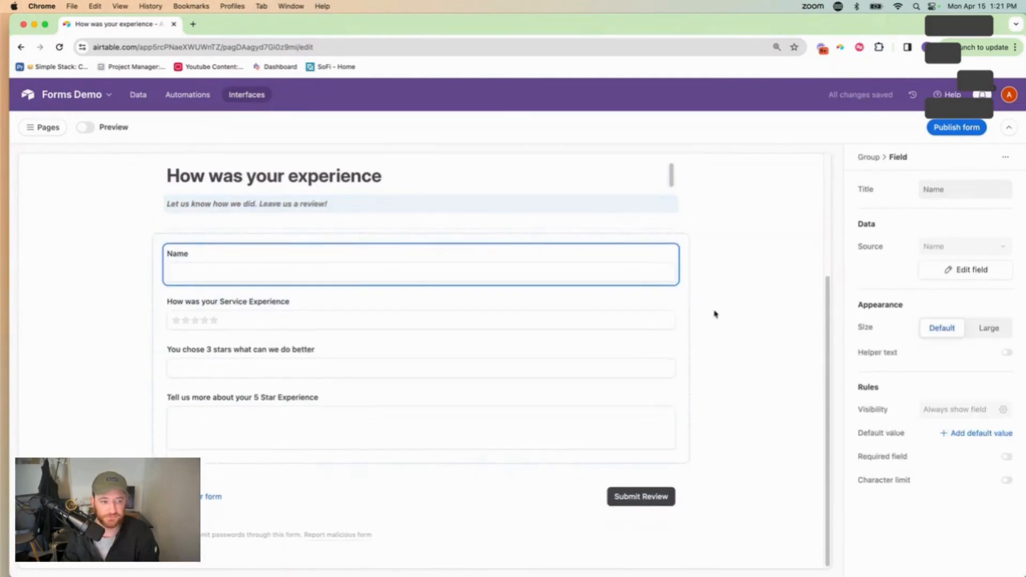
# Deselect the Name field and select the four-field group to show its Group settings
pyautogui.click(40, 234)
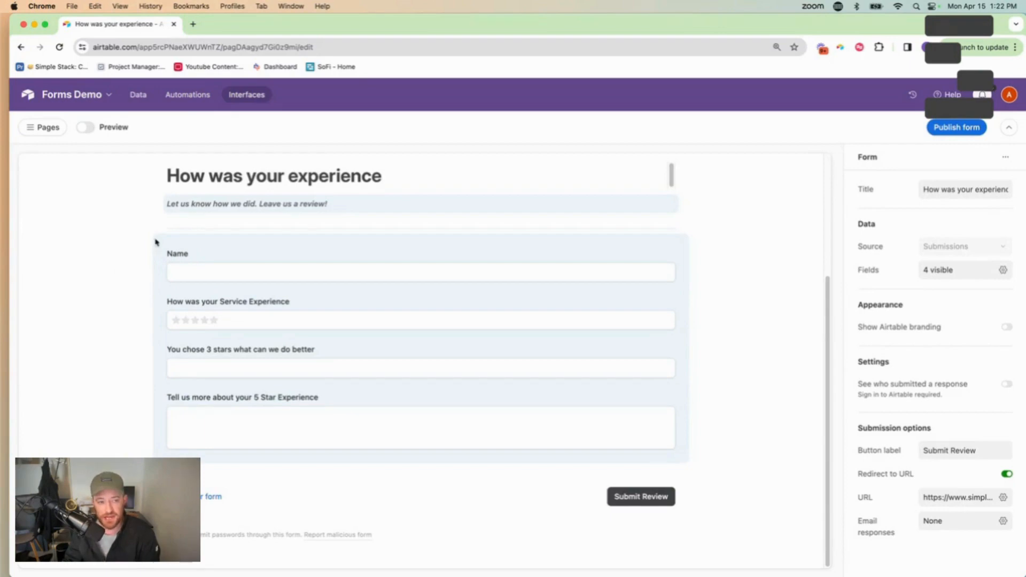
pyautogui.click(155, 241)
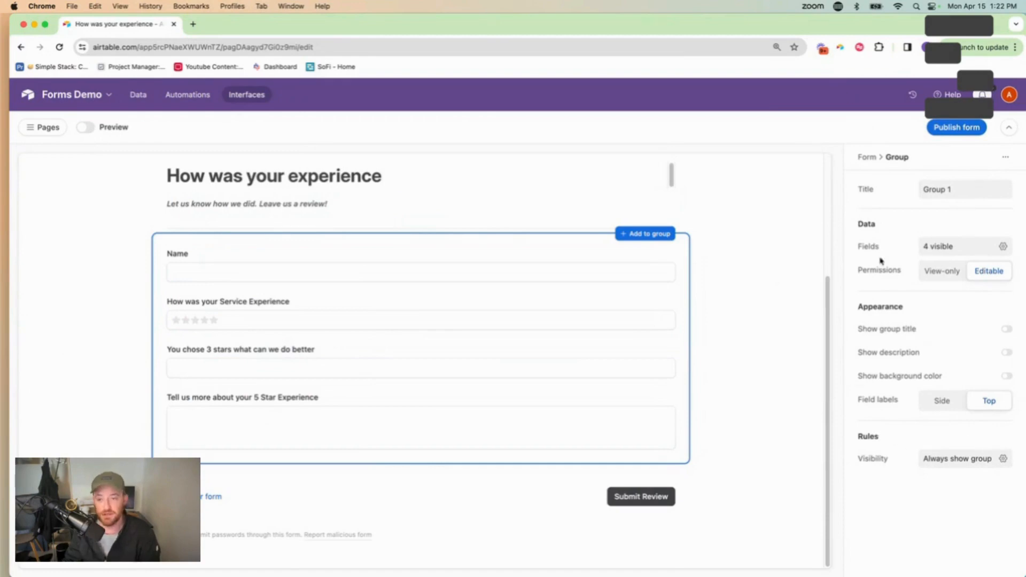
# Select the group title text and toggle Show group title, leaving the title hidden
pyautogui.click(949, 188)
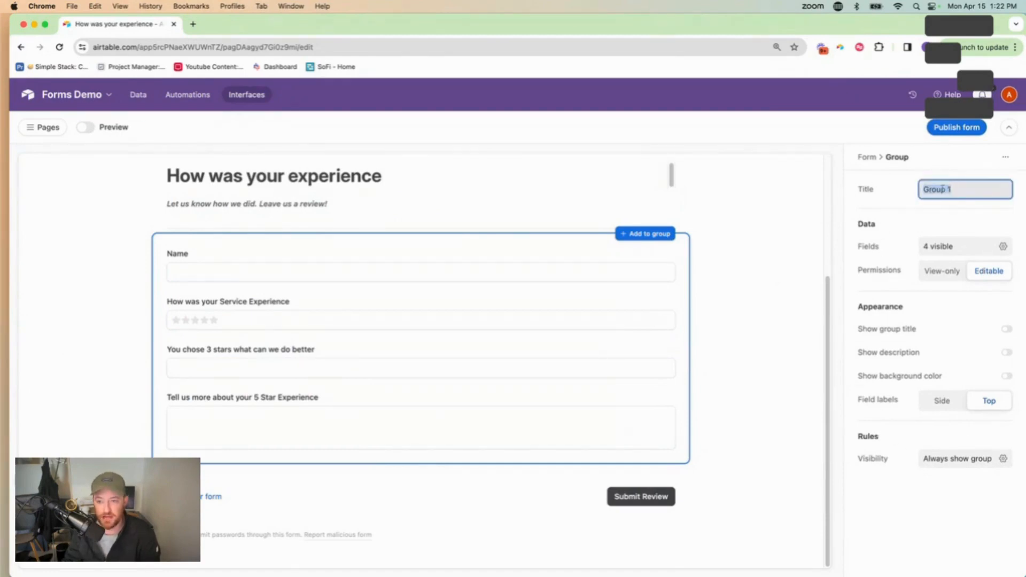
pyautogui.click(960, 188)
pyautogui.moveTo(966, 189); pyautogui.dragTo(925, 180)
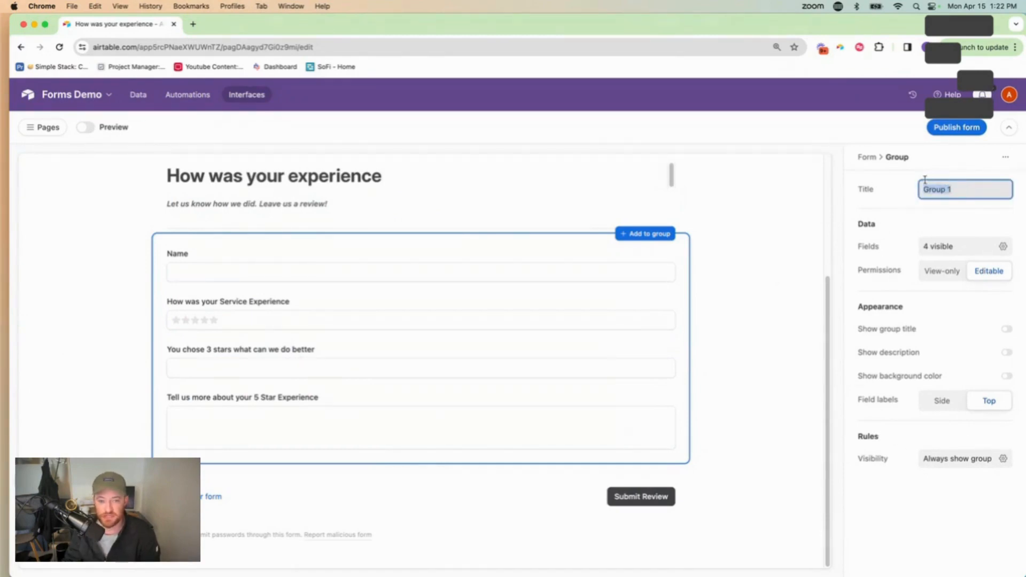
pyautogui.click(1006, 331)
pyautogui.click(1006, 330)
pyautogui.click(1007, 330)
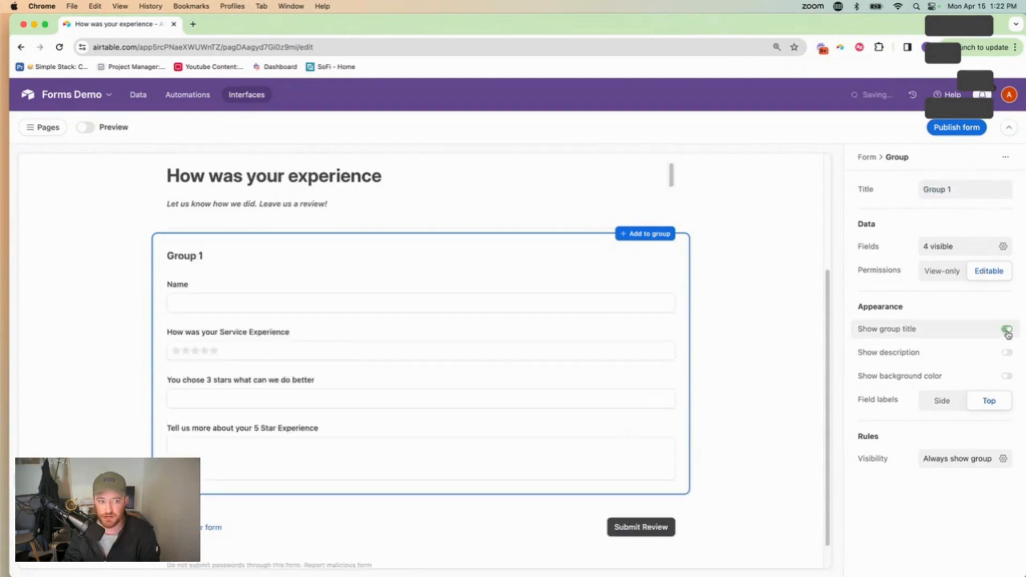
pyautogui.click(1006, 330)
pyautogui.click(1007, 330)
pyautogui.click(1006, 330)
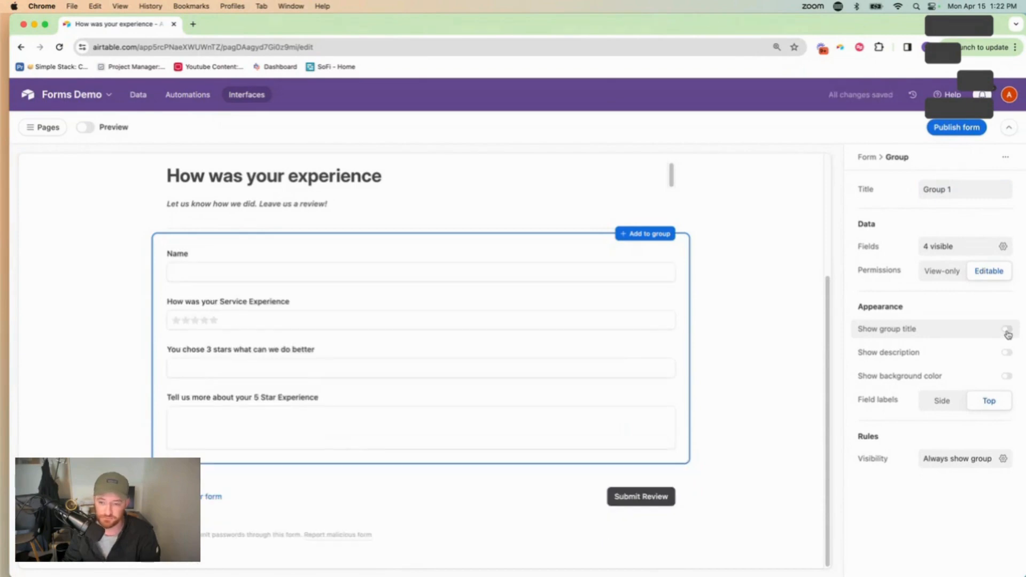
# Try a group description and Side field labels, then revert to no description and Top labels
pyautogui.click(1007, 355)
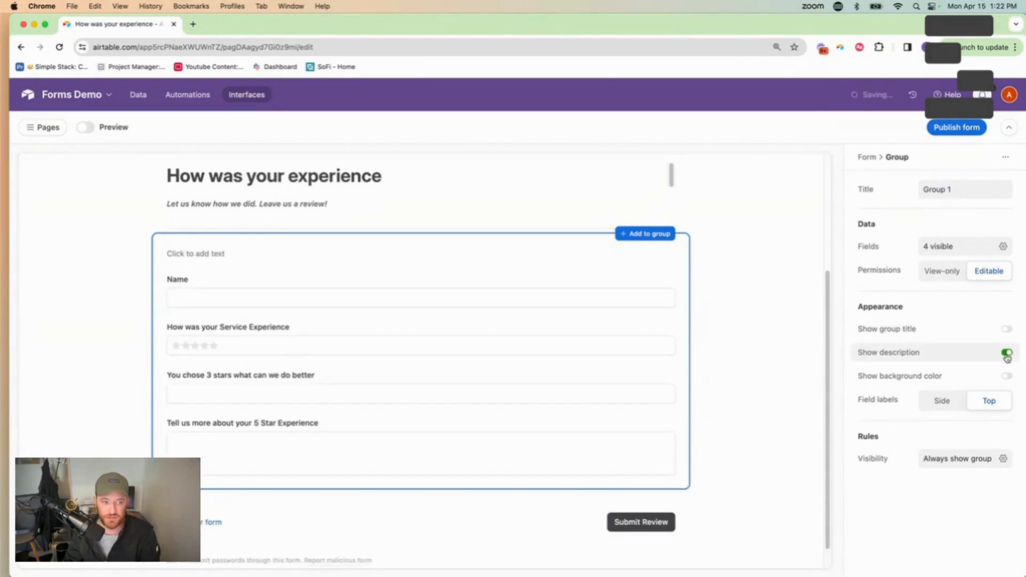
pyautogui.click(1007, 355)
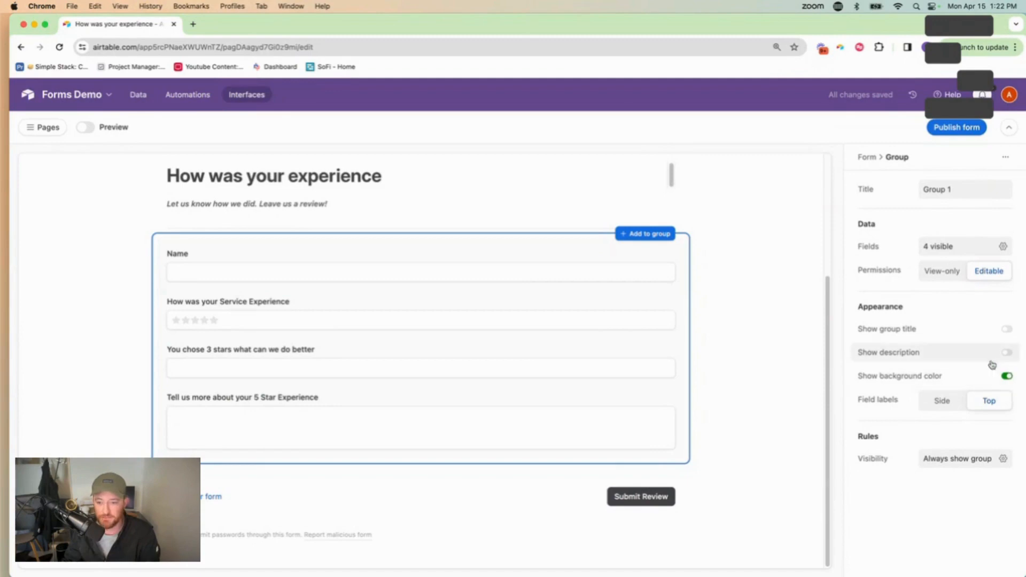
pyautogui.click(942, 402)
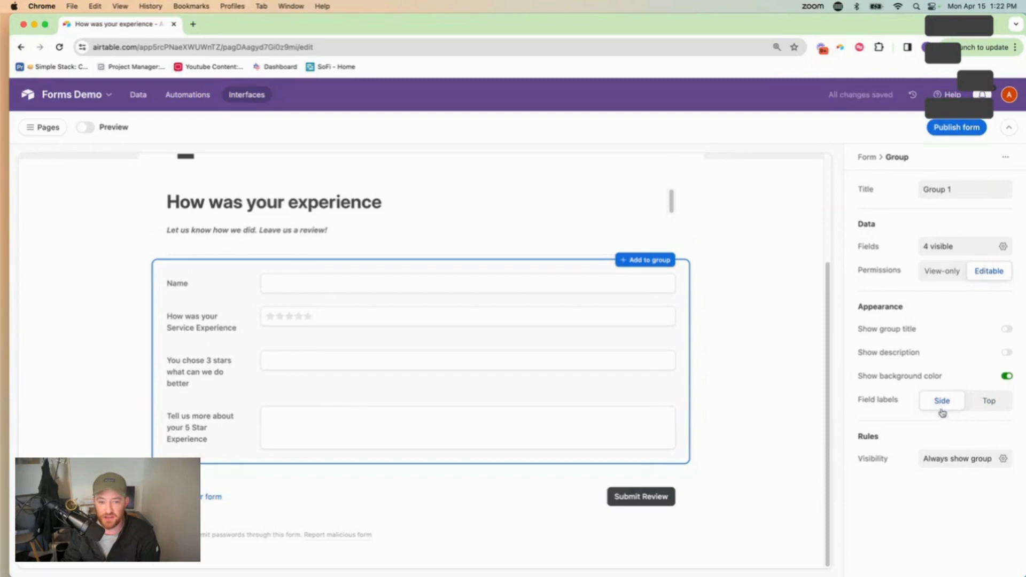
pyautogui.click(989, 401)
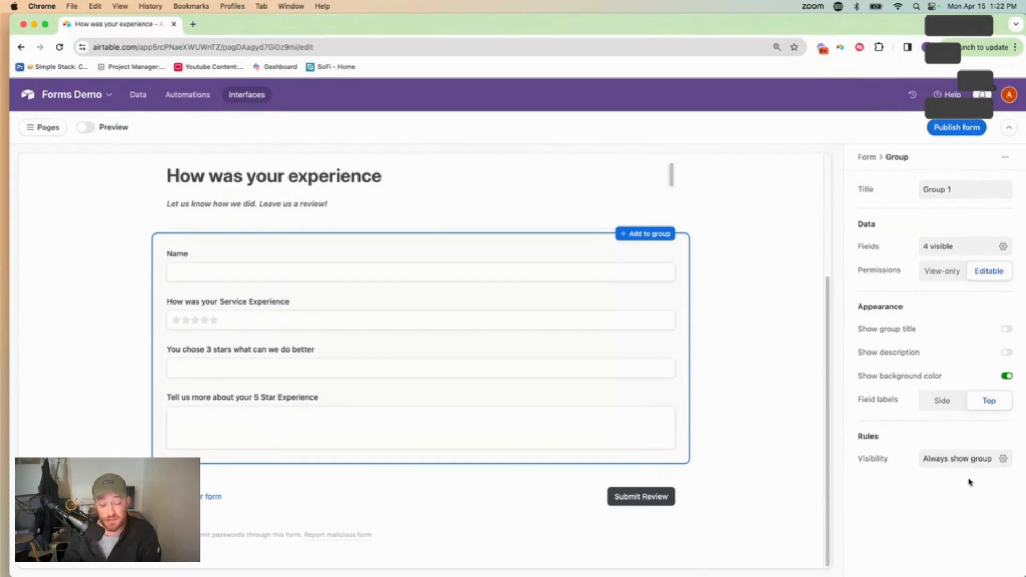
# Open the group's visibility setting, then reselect and deselect the field group
pyautogui.click(959, 460)
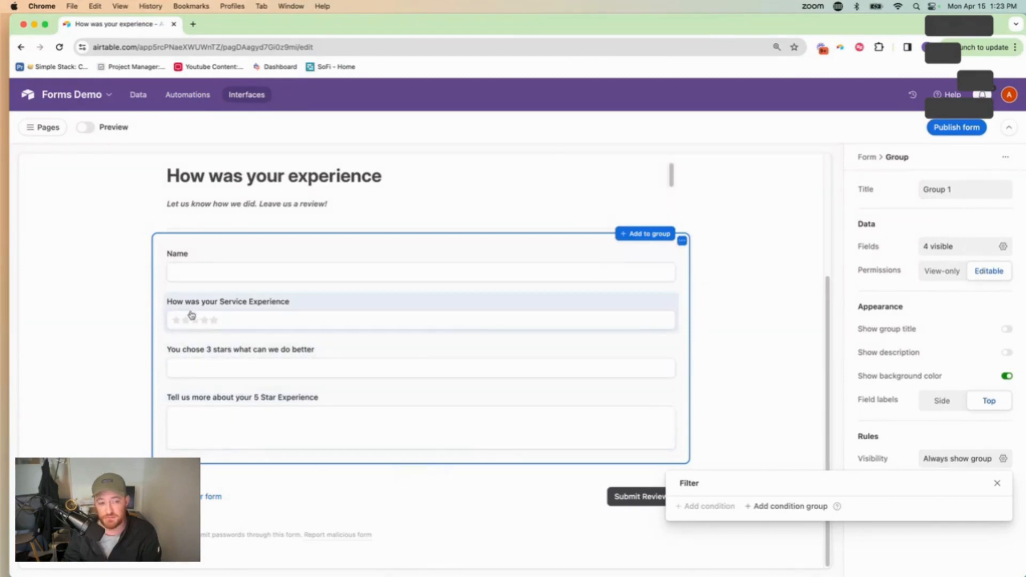
pyautogui.hscroll(-5, 195, 321)
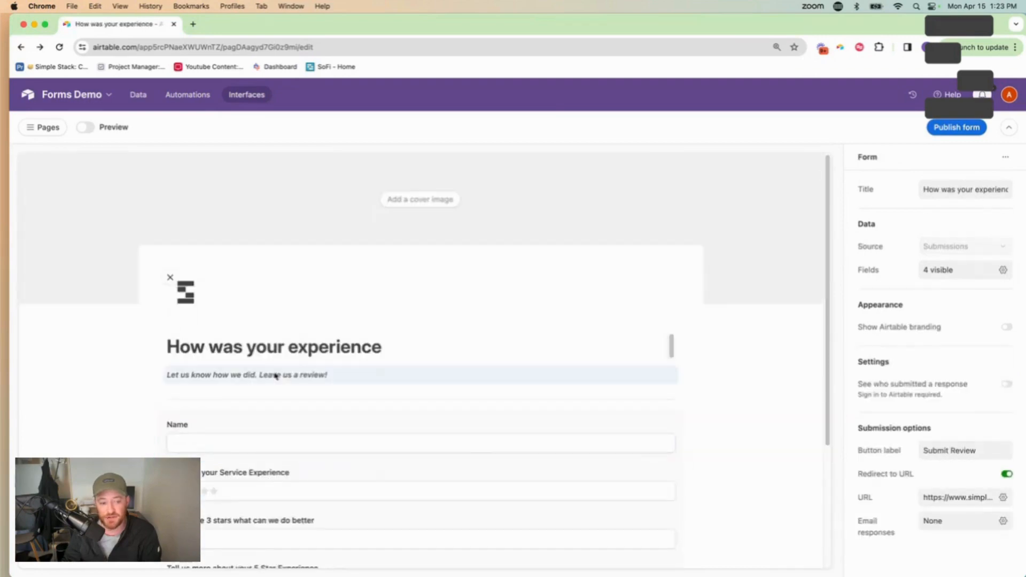
pyautogui.scroll(-4, 283, 372)
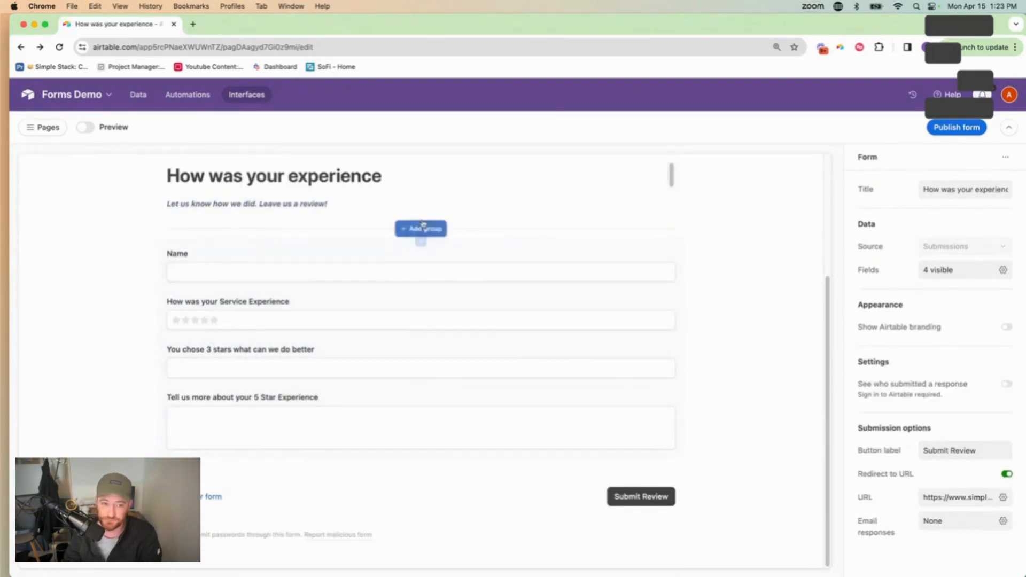
pyautogui.click(155, 256)
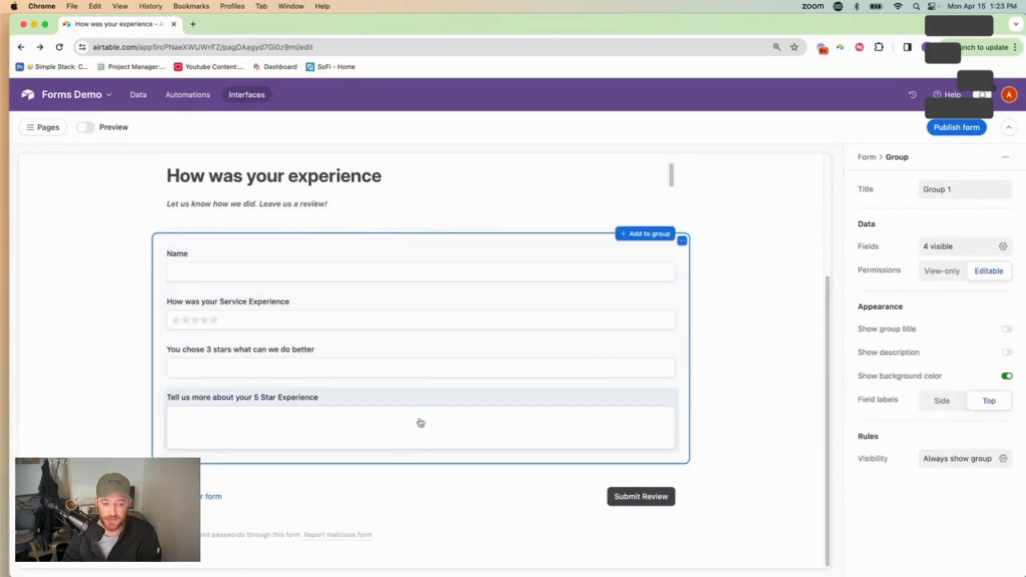
pyautogui.click(427, 499)
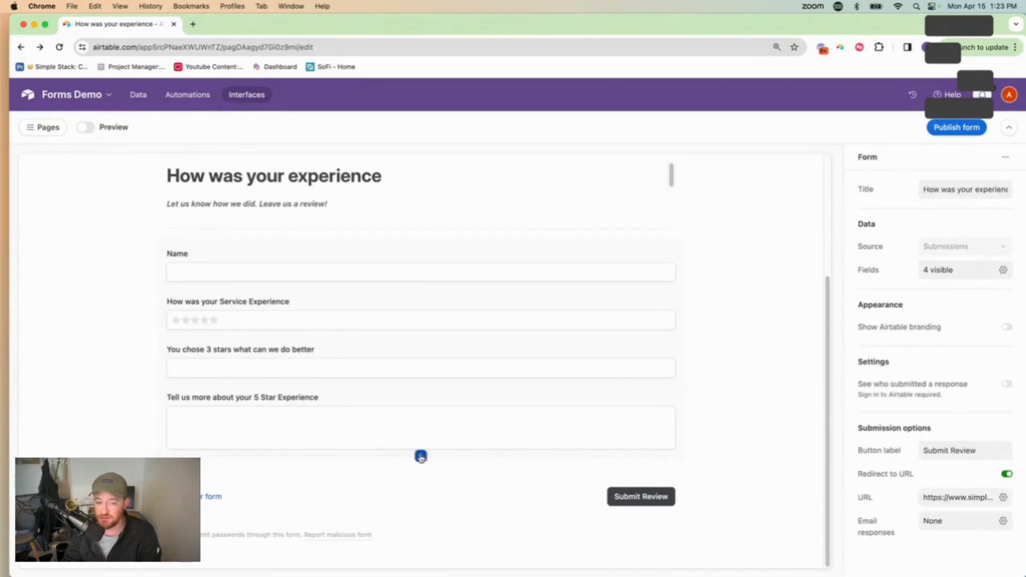
pyautogui.click(421, 456)
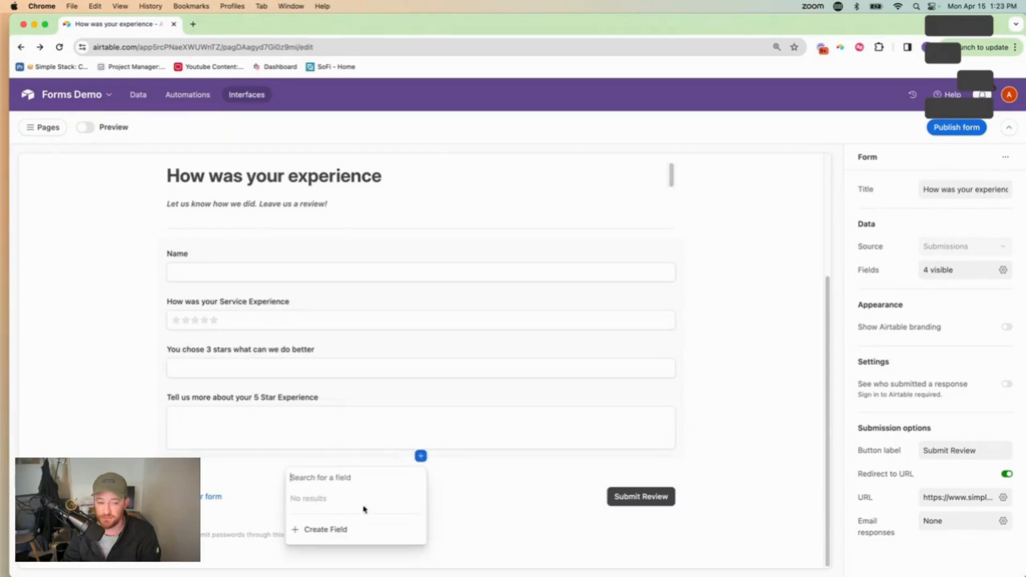
pyautogui.click(748, 425)
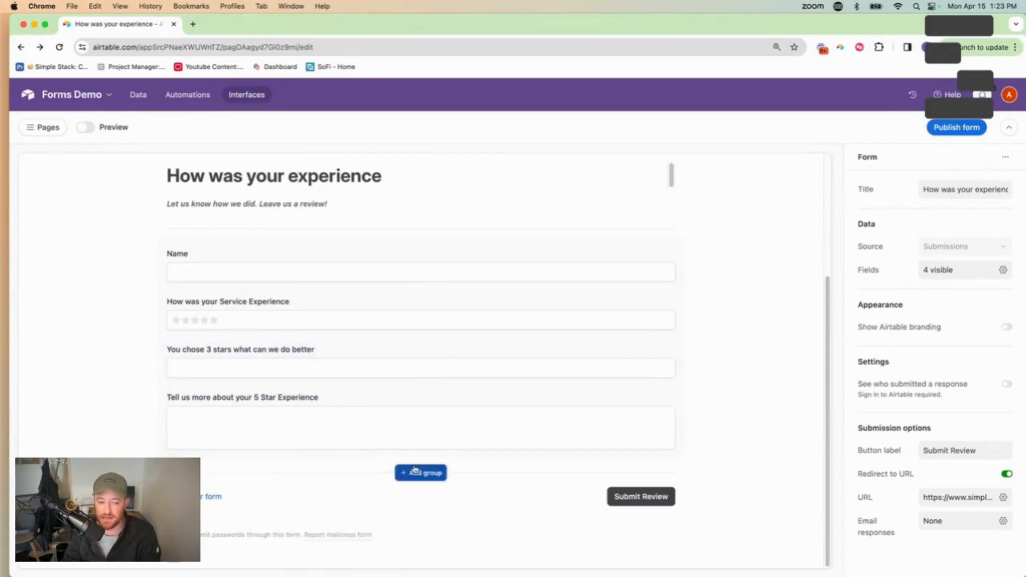
pyautogui.click(418, 473)
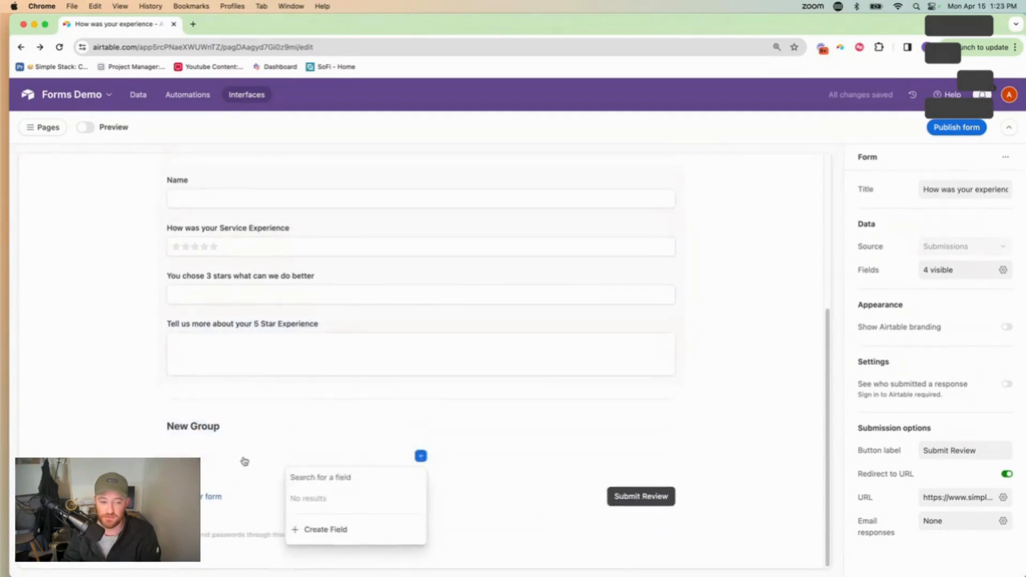
pyautogui.click(200, 429)
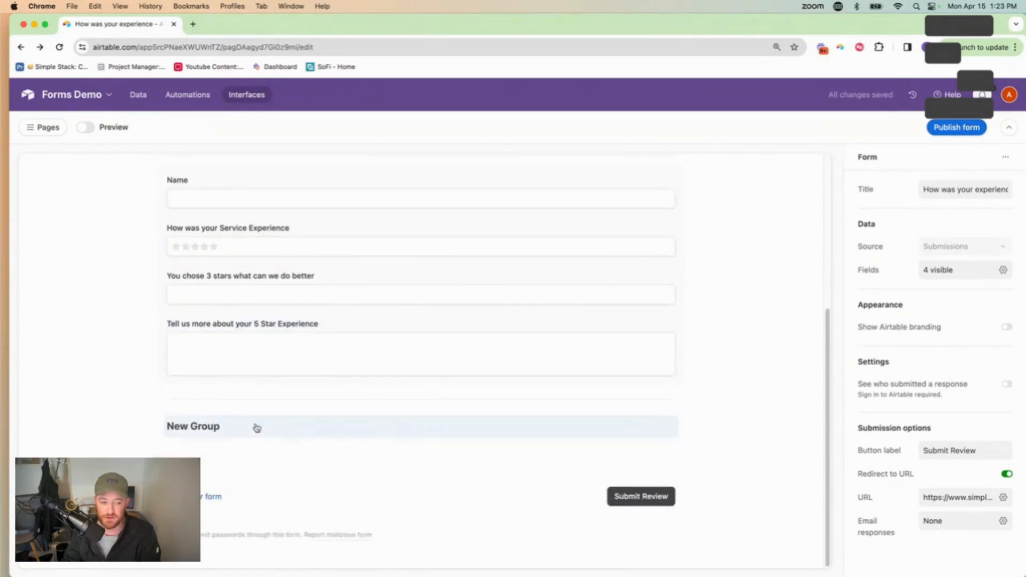
pyautogui.click(255, 426)
pyautogui.press('BackSpace')
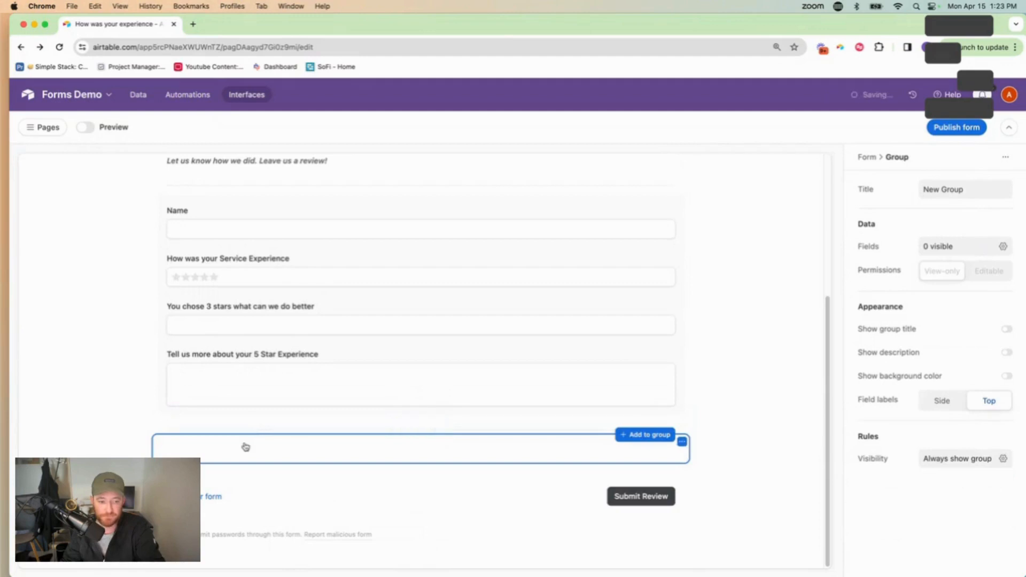
pyautogui.press('BackSpace')
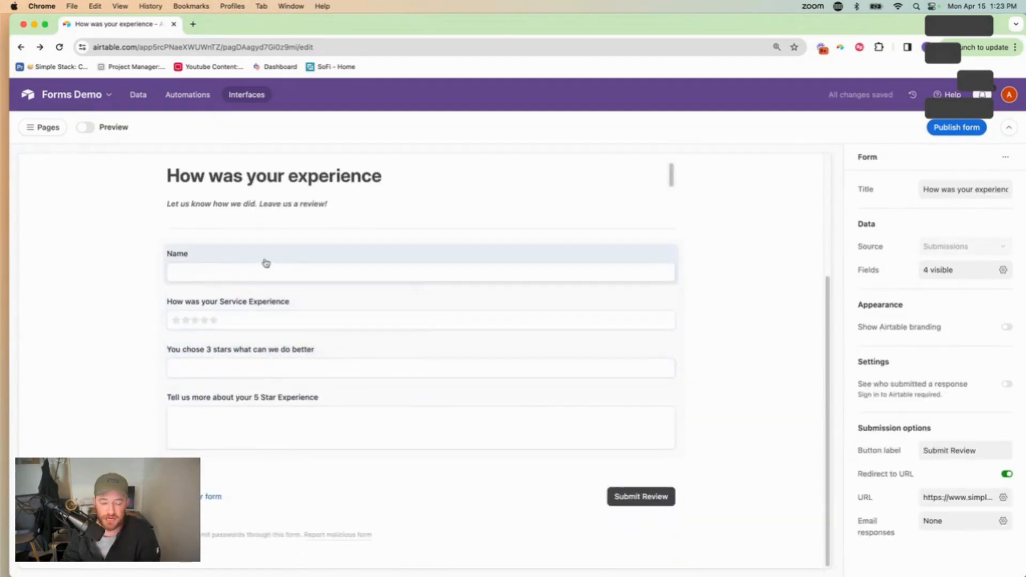
# Rename the Name field's label to 'Full Name'
pyautogui.click(237, 257)
pyautogui.click(951, 192)
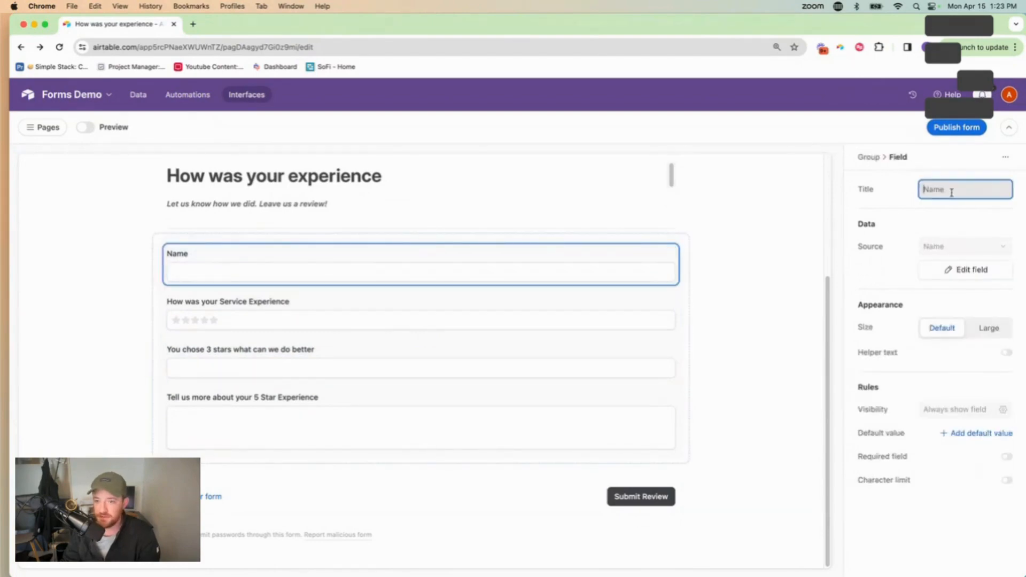
pyautogui.write('Fu')
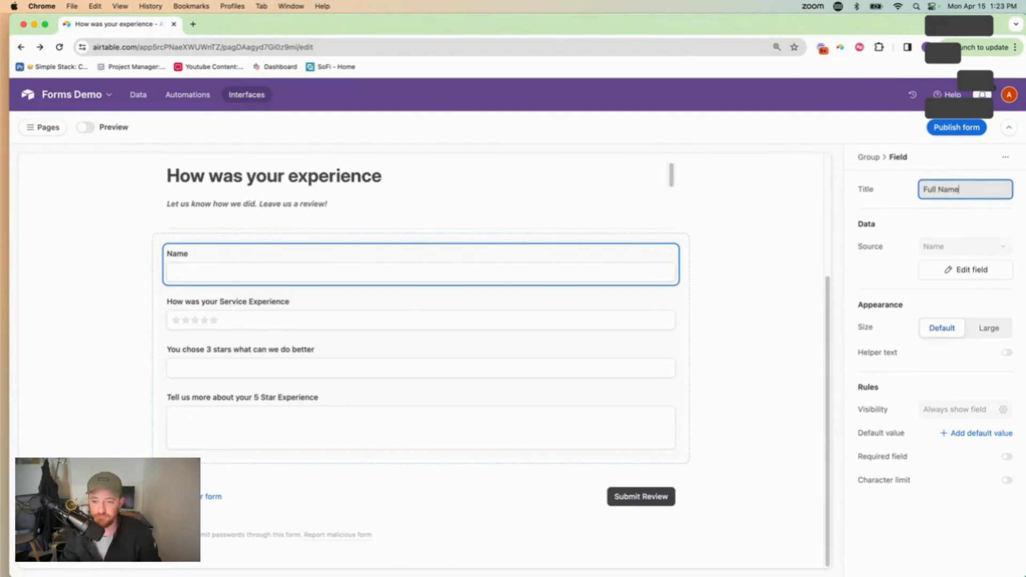
pyautogui.write('ll Name')
# Add the helper text 'Please enter your full name' and make Full Name required
pyautogui.click(1007, 353)
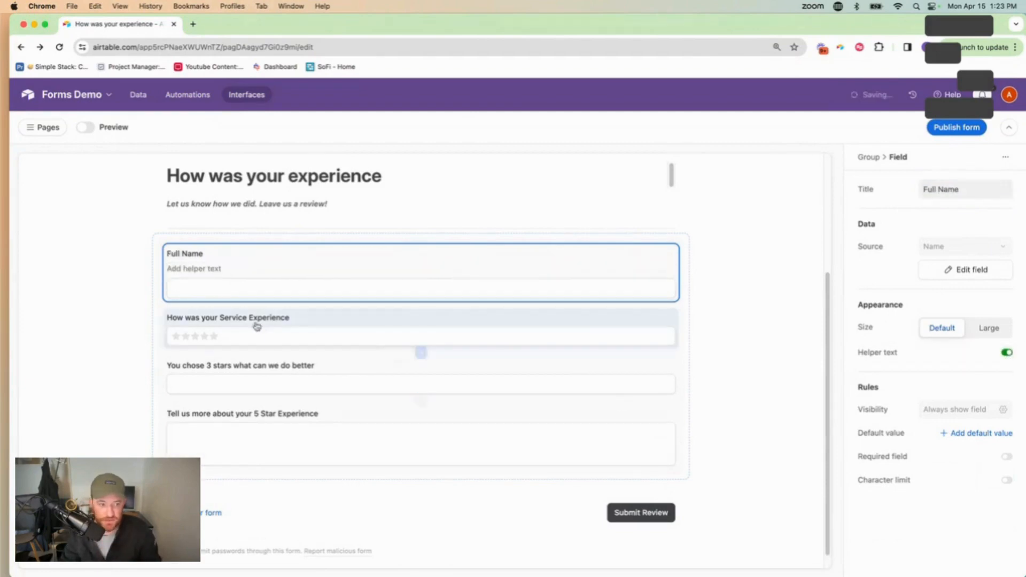
pyautogui.click(230, 270)
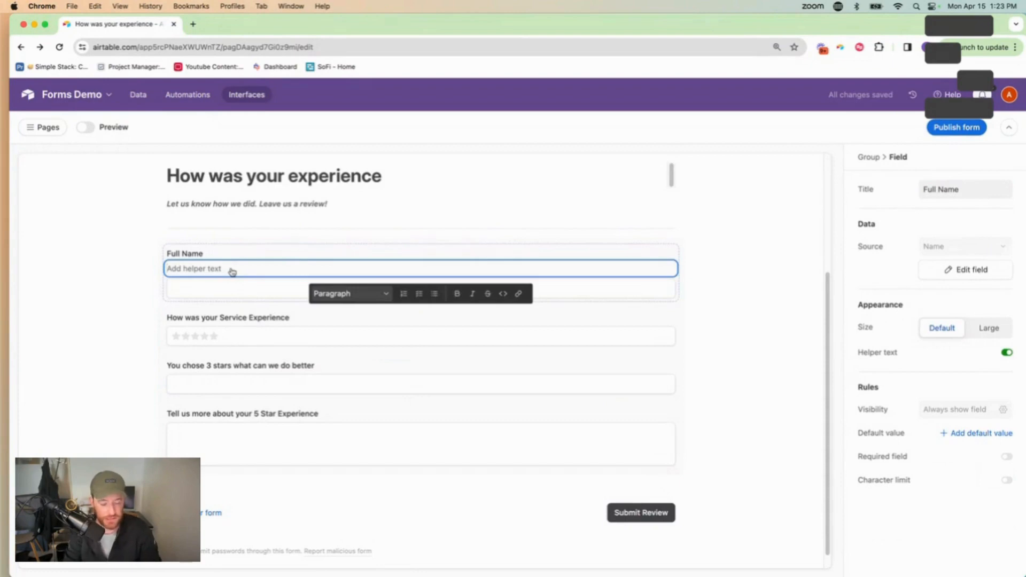
pyautogui.write('Please ent')
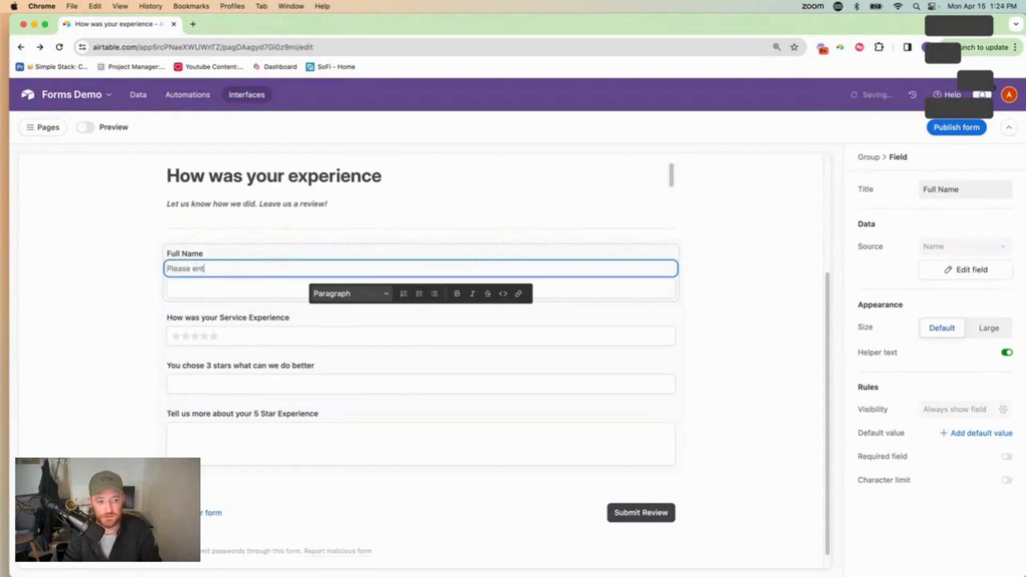
pyautogui.write('er your full name')
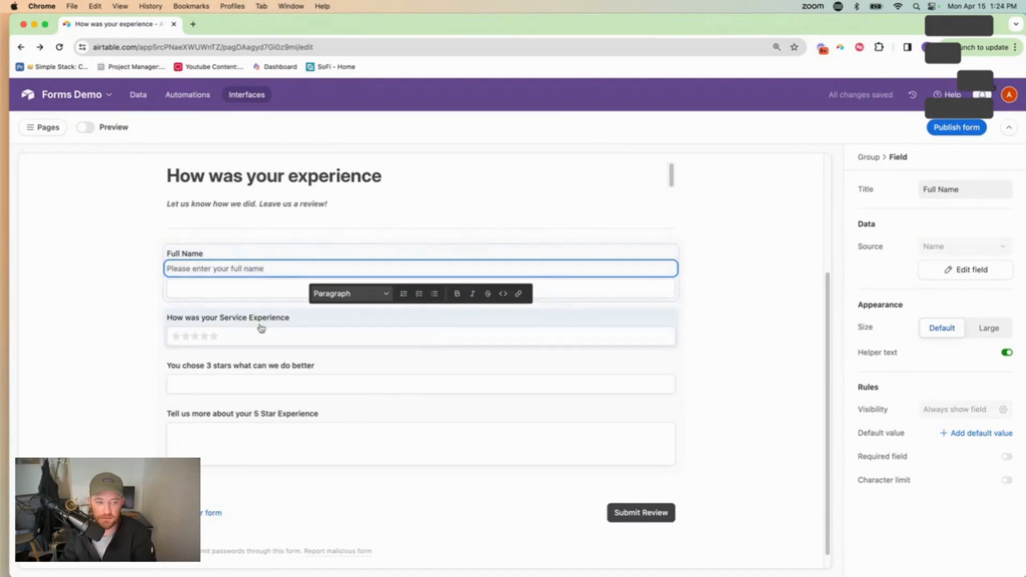
pyautogui.click(217, 291)
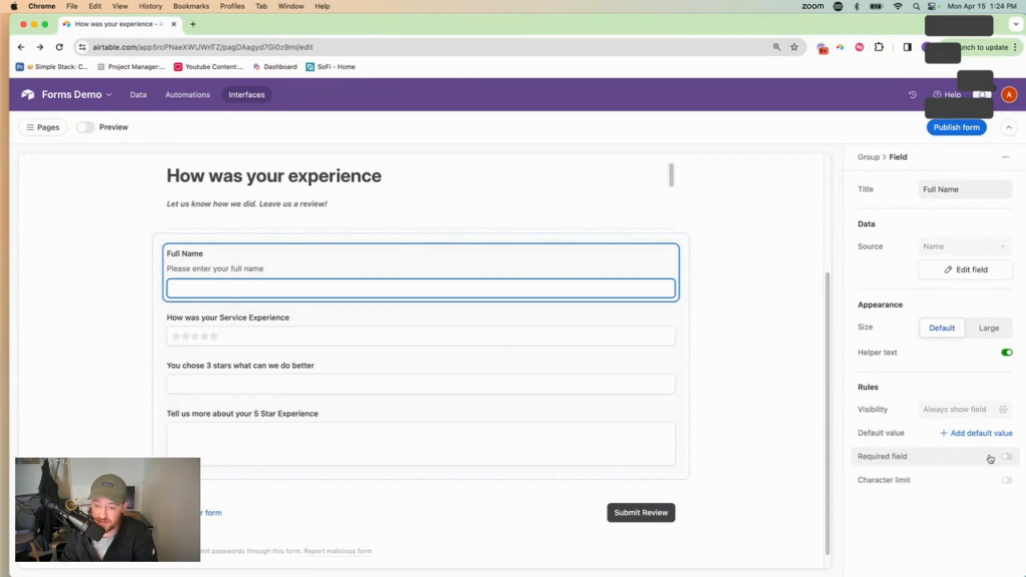
pyautogui.click(1005, 457)
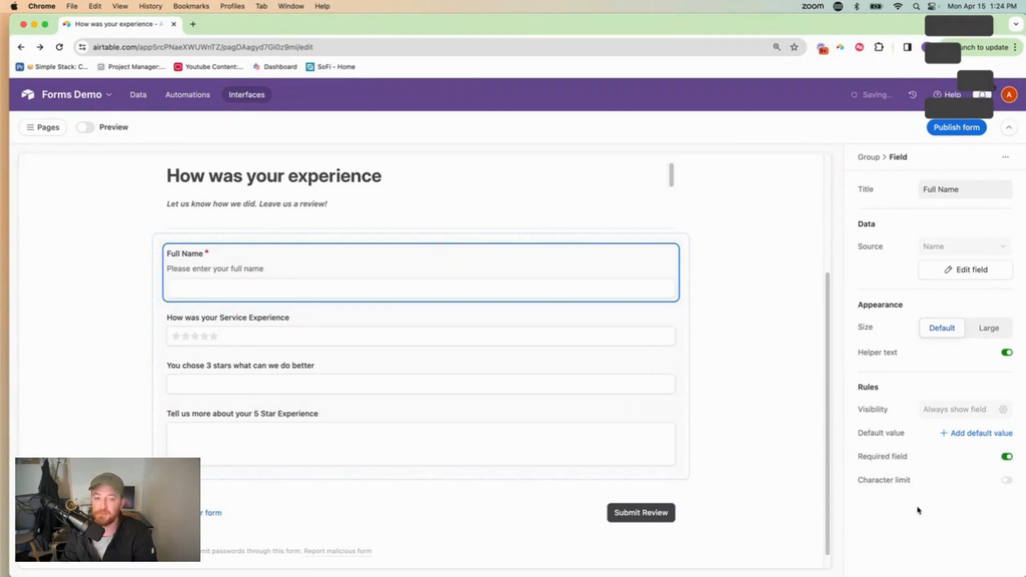
pyautogui.click(272, 346)
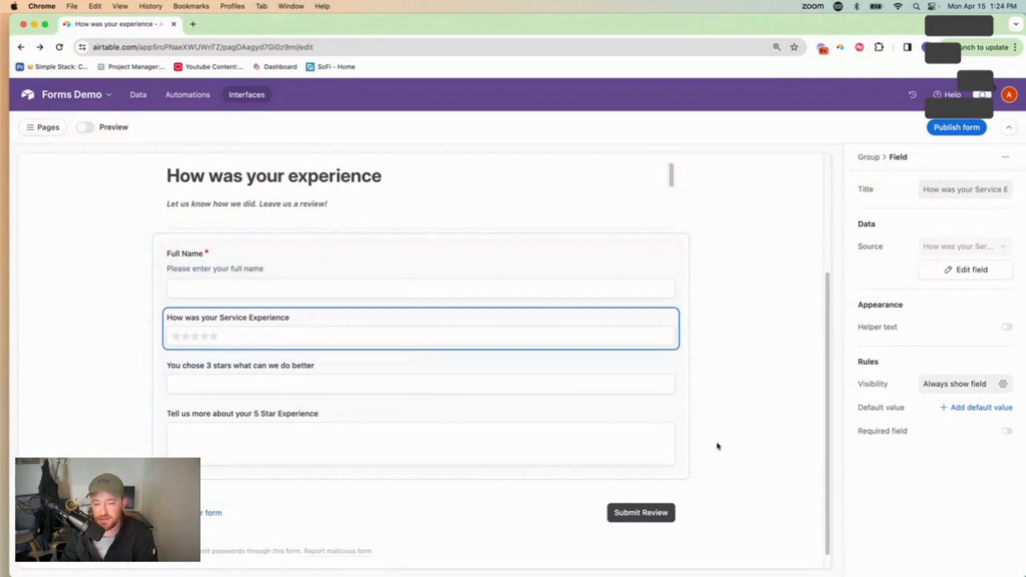
pyautogui.click(967, 408)
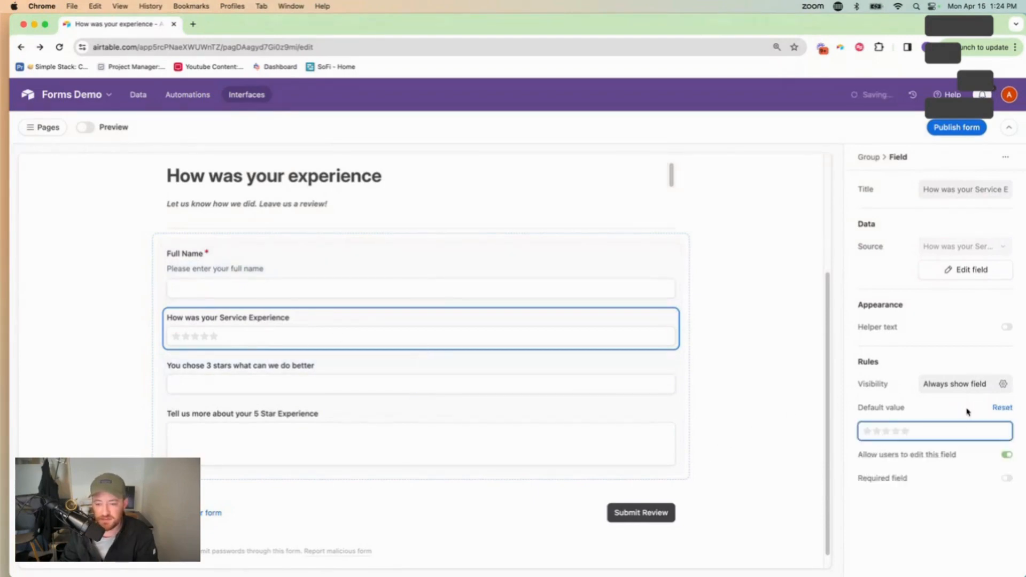
pyautogui.click(904, 432)
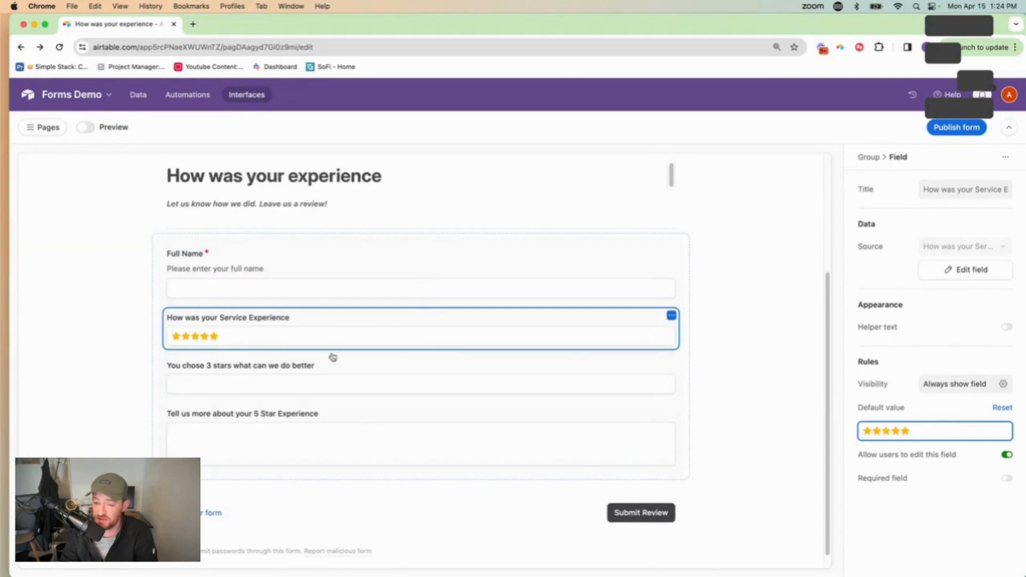
pyautogui.click(1001, 408)
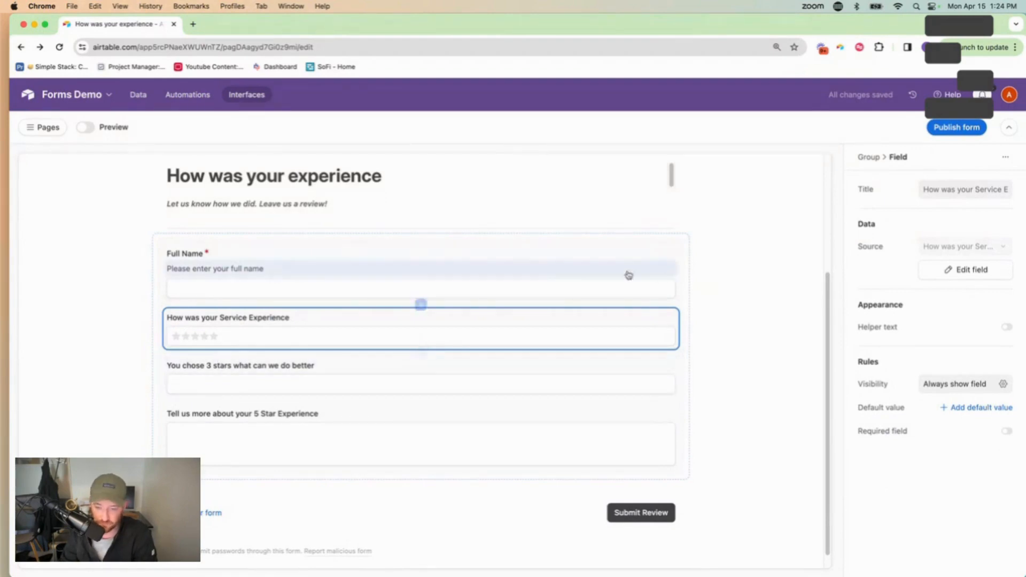
# Give the Service Experience rating the helper text 'Overall review of your experience'
pyautogui.click(1005, 327)
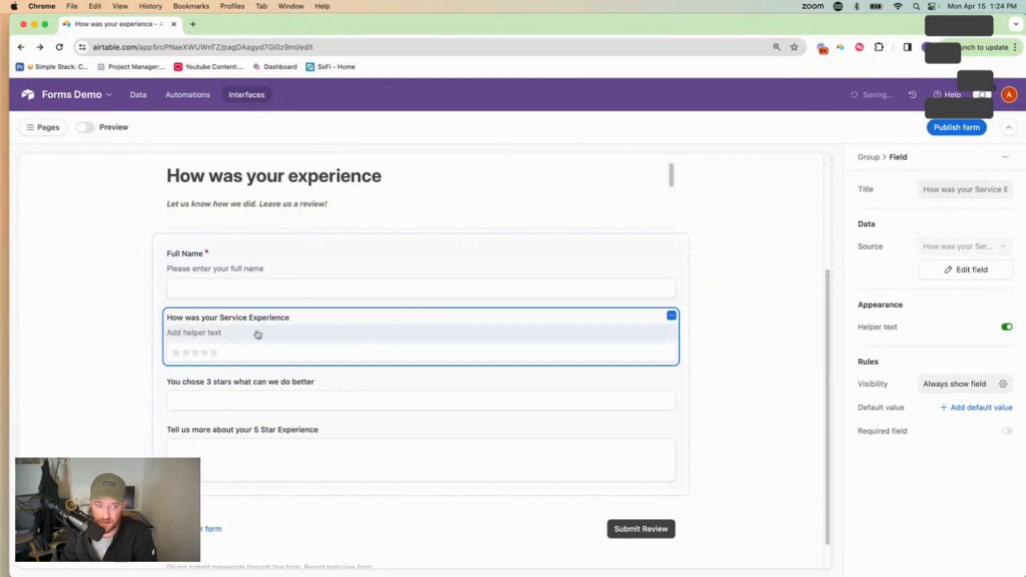
pyautogui.click(212, 334)
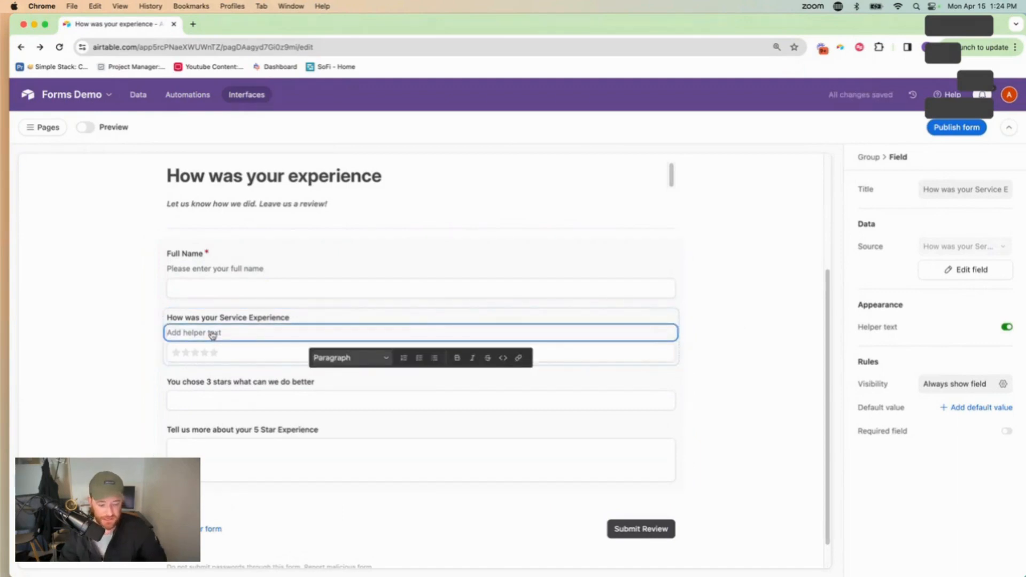
pyautogui.write('Overall')
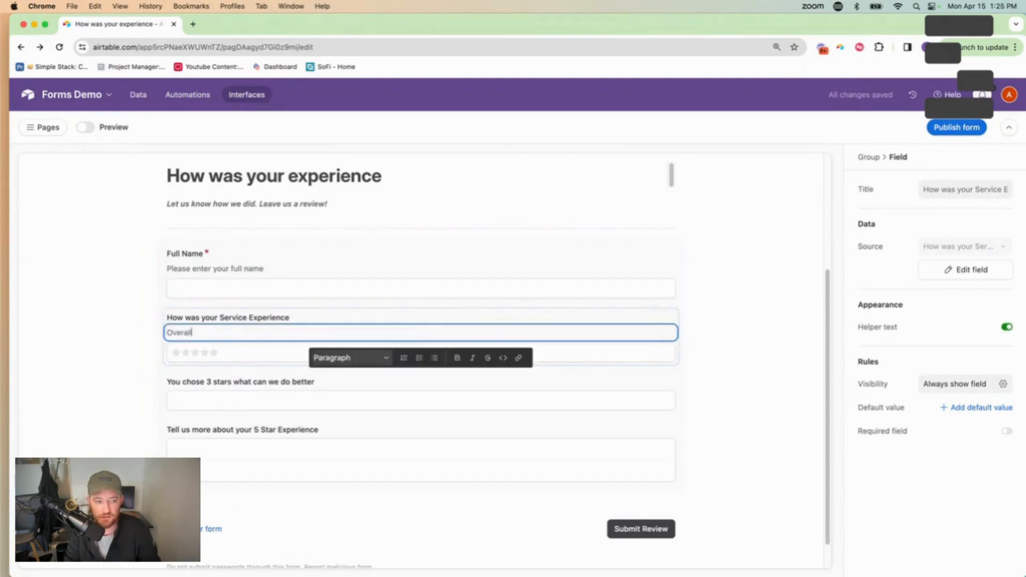
pyautogui.write(' review of ')
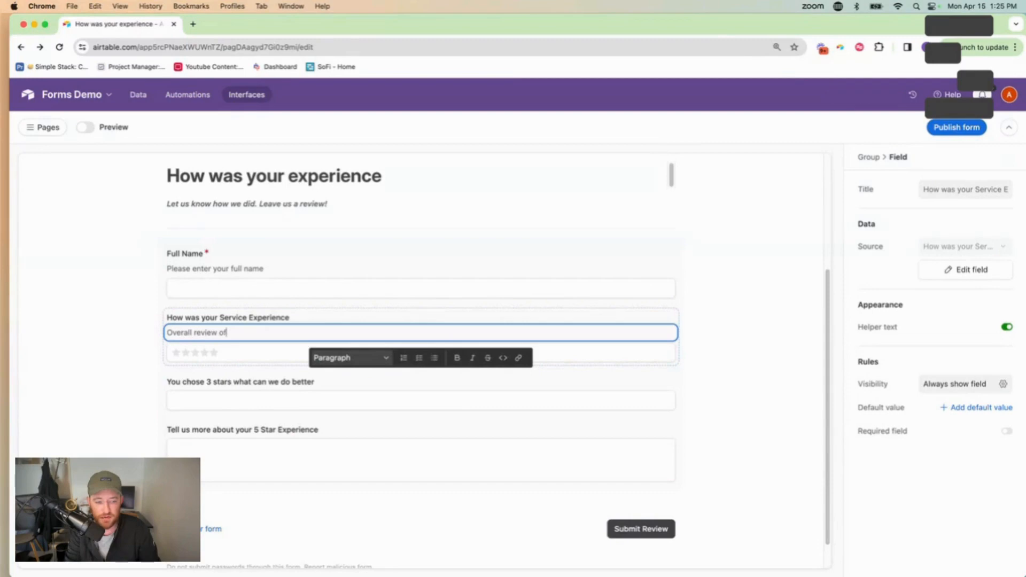
pyautogui.write('your experience')
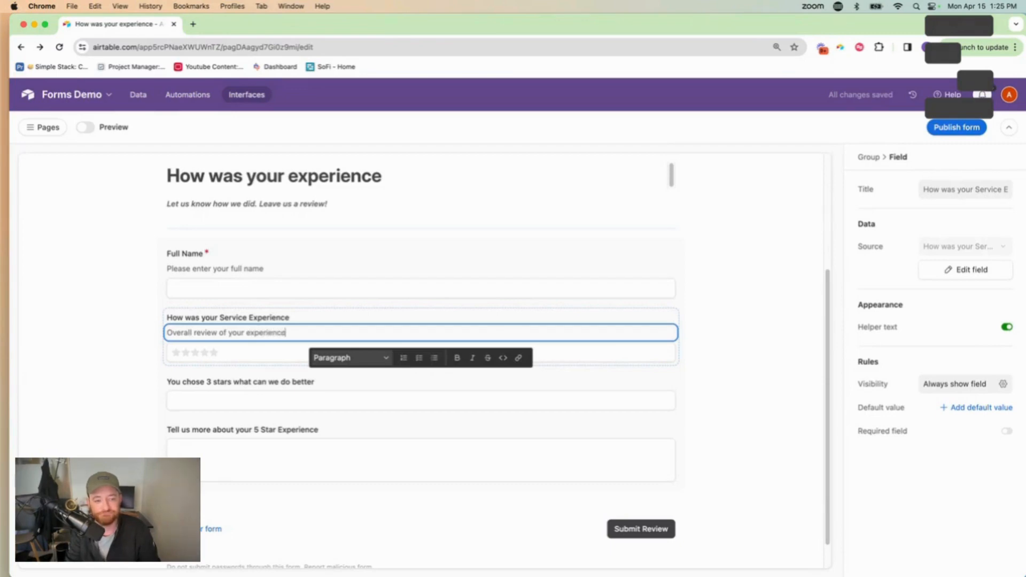
pyautogui.click(723, 365)
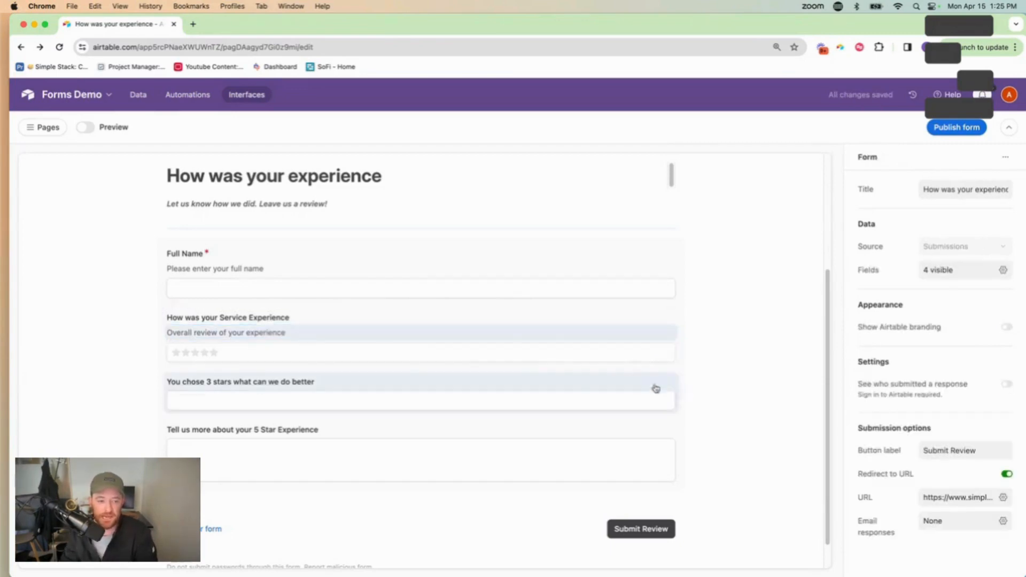
pyautogui.scroll(-1, 341, 352)
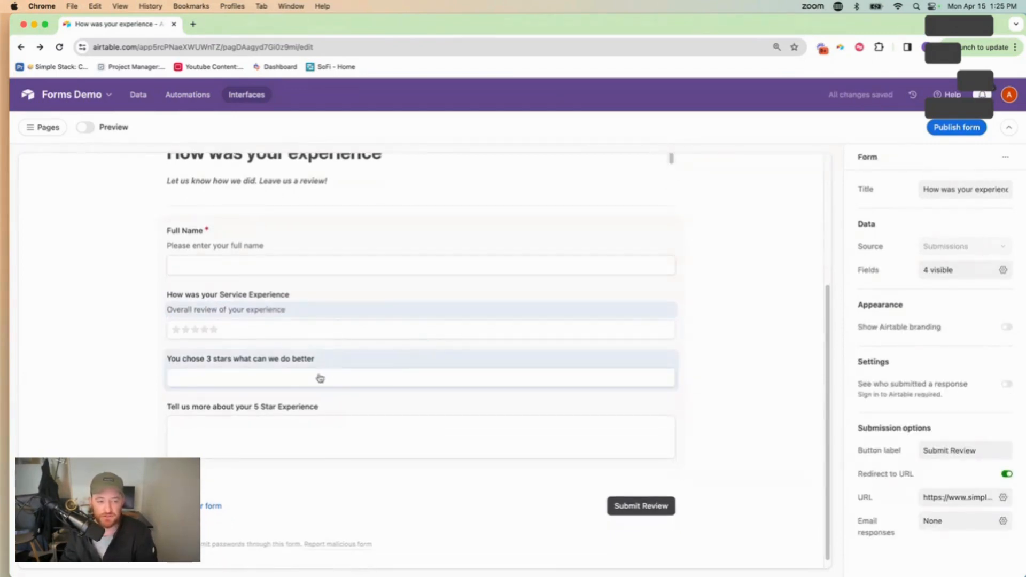
# Open the 'You chose 3 stars what can we do better' field's visibility conditions
pyautogui.click(263, 363)
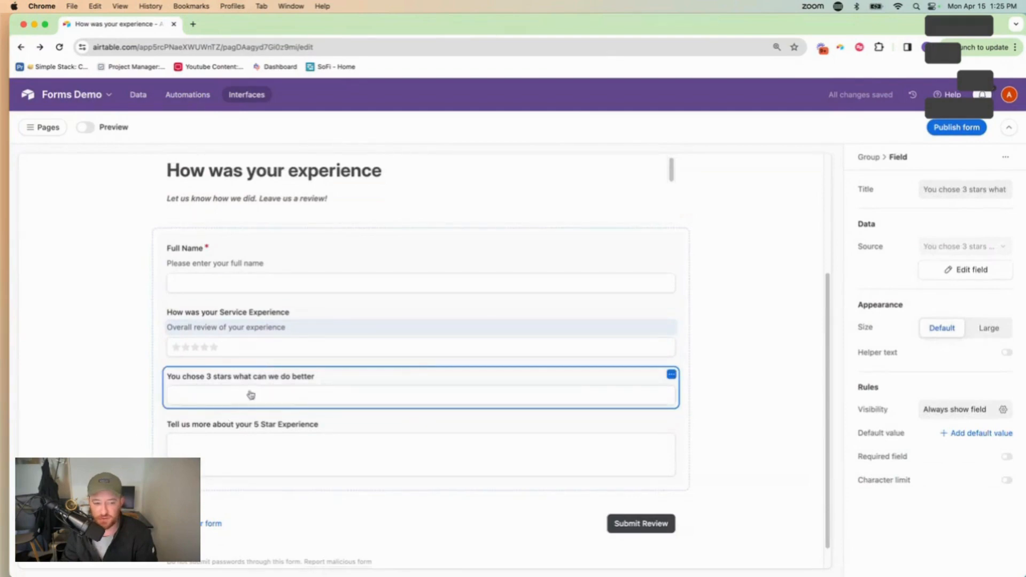
pyautogui.scroll(-1, 263, 415)
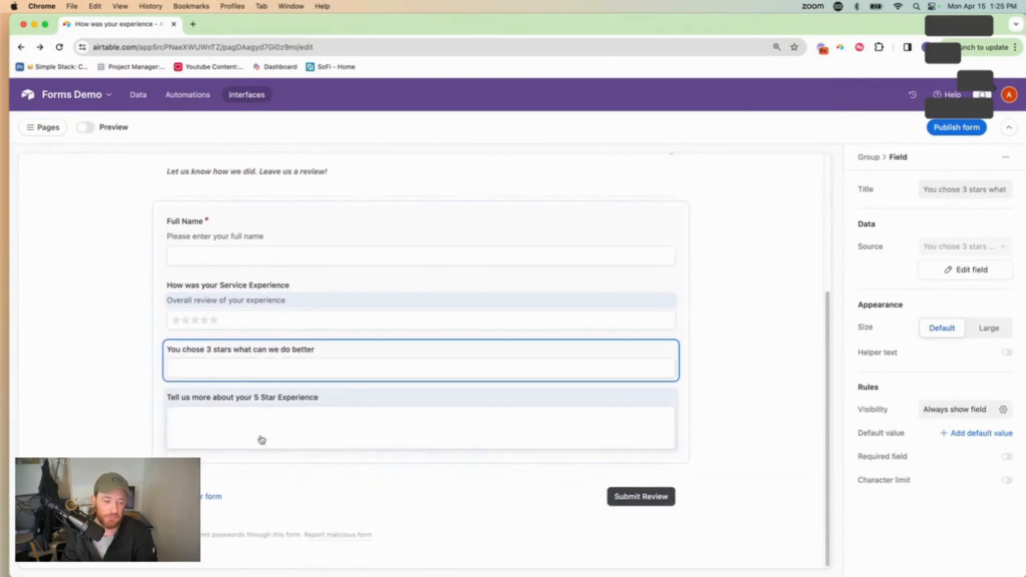
pyautogui.click(185, 405)
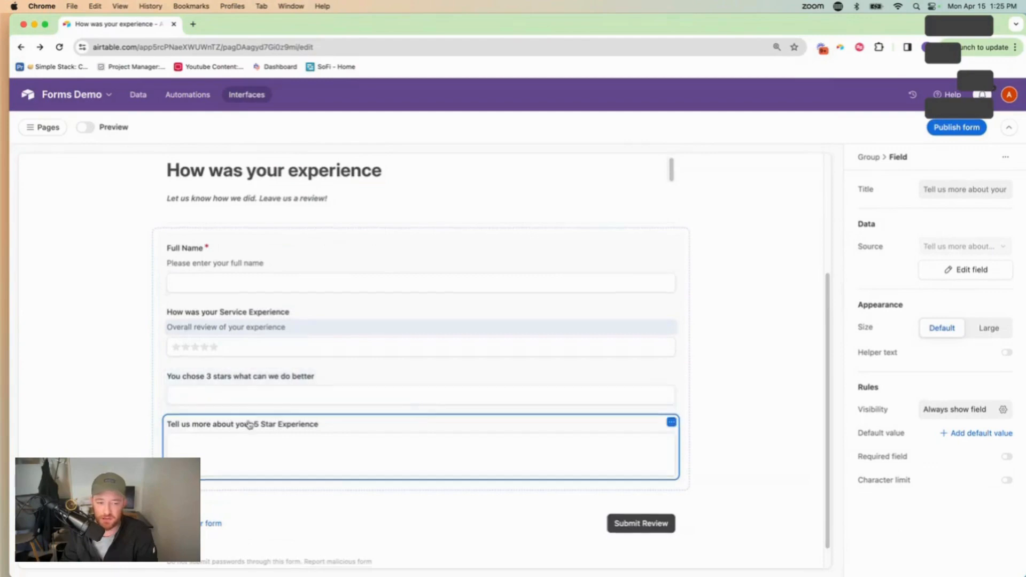
pyautogui.scroll(-1, 249, 424)
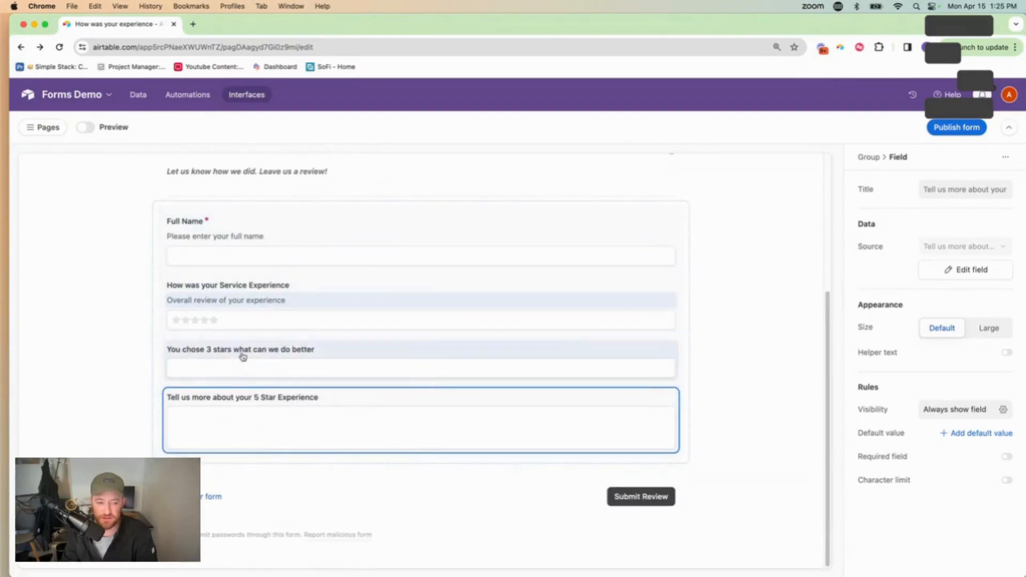
pyautogui.click(243, 357)
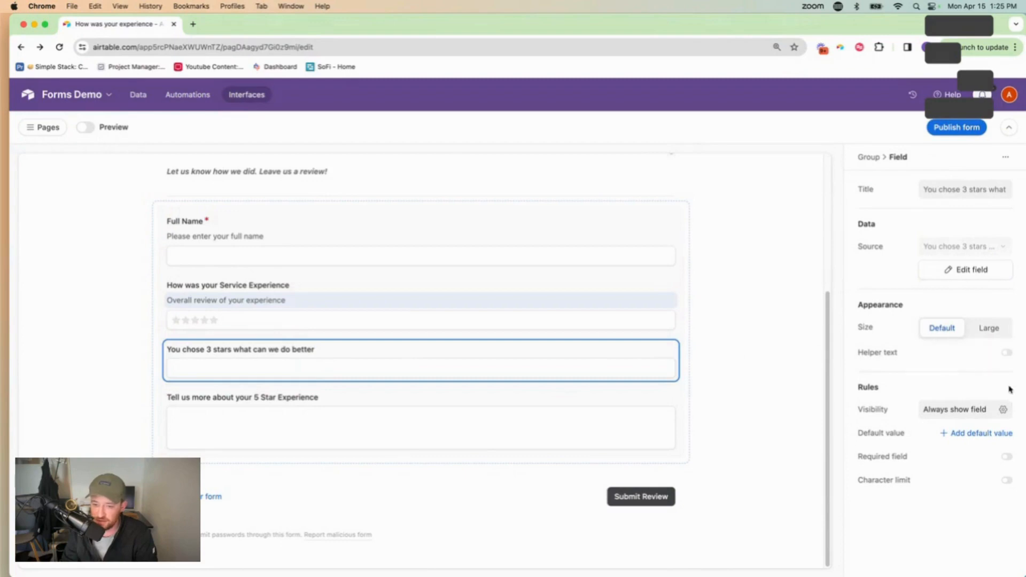
pyautogui.click(977, 410)
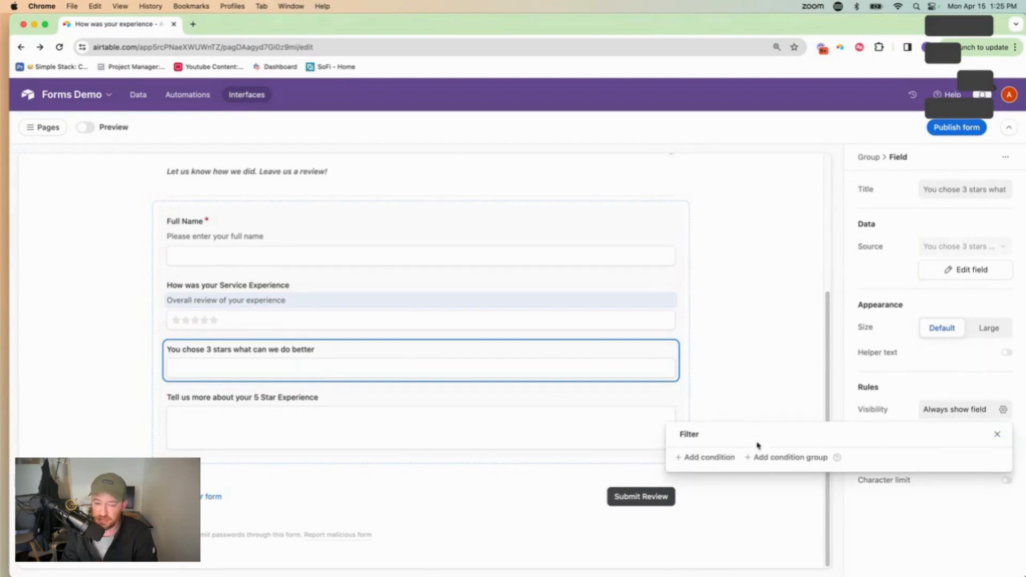
# Show the 3-star question only when How was your Service Experience equals 3 stars
pyautogui.click(706, 458)
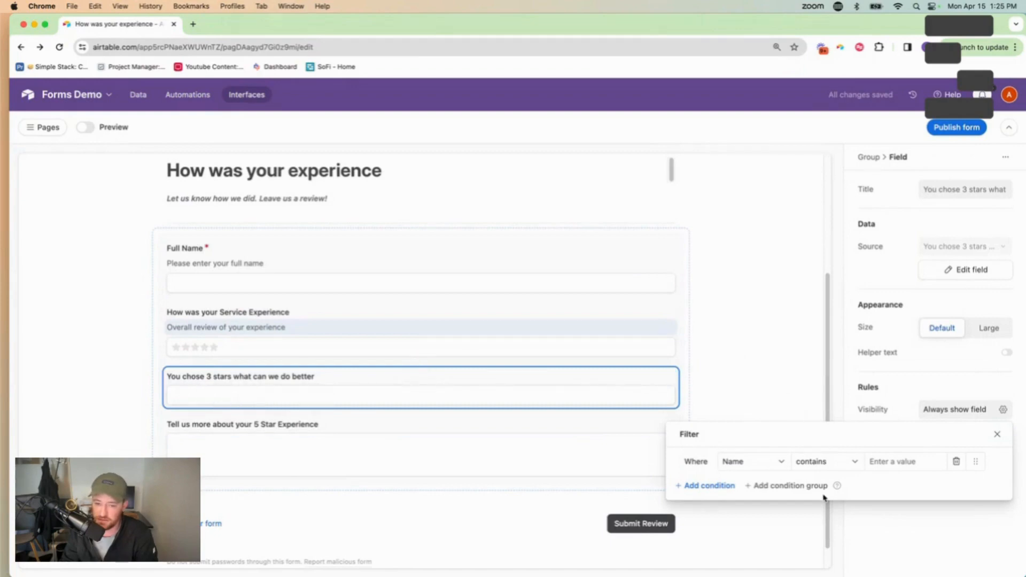
pyautogui.click(774, 463)
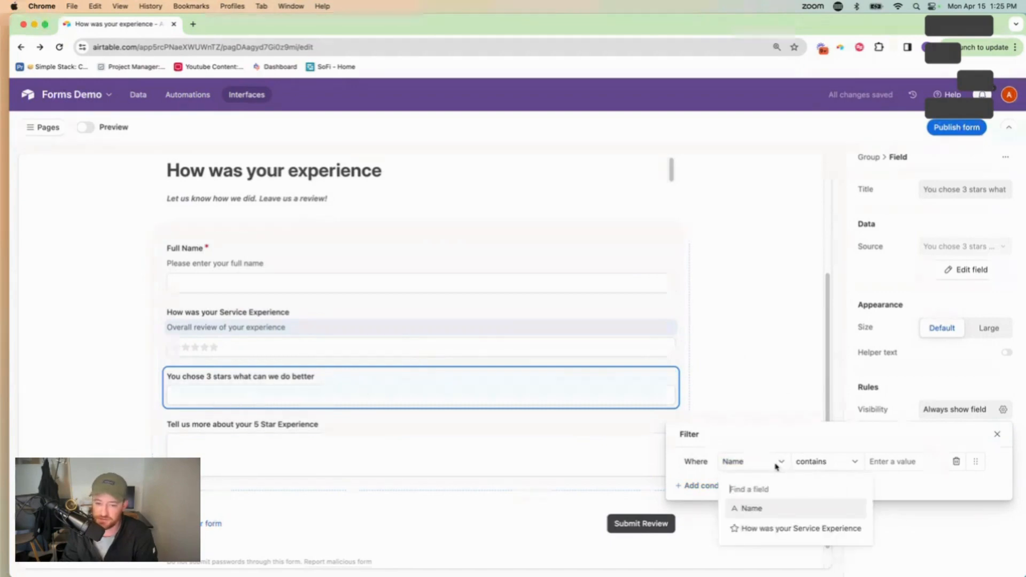
pyautogui.click(786, 527)
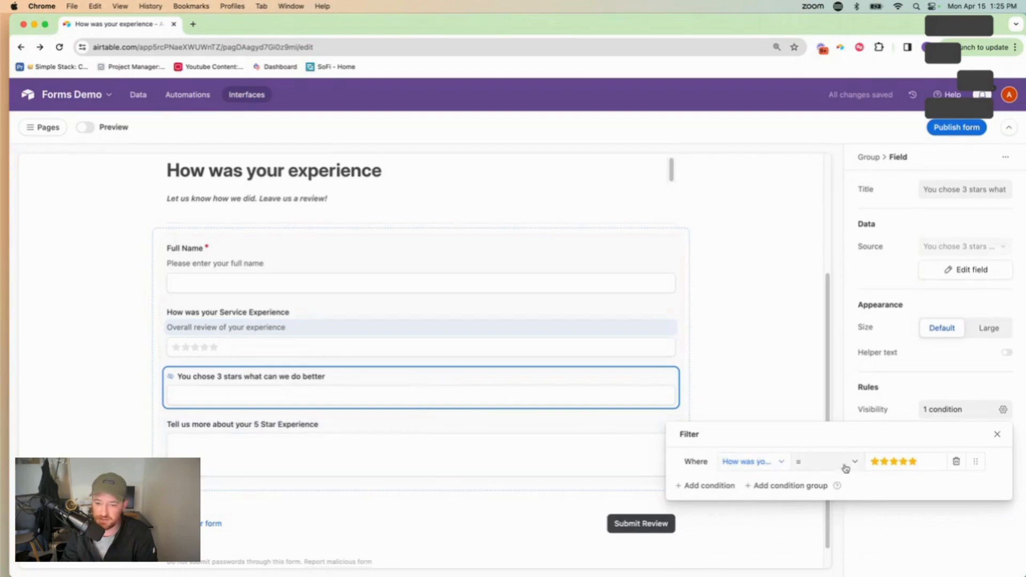
pyautogui.click(893, 461)
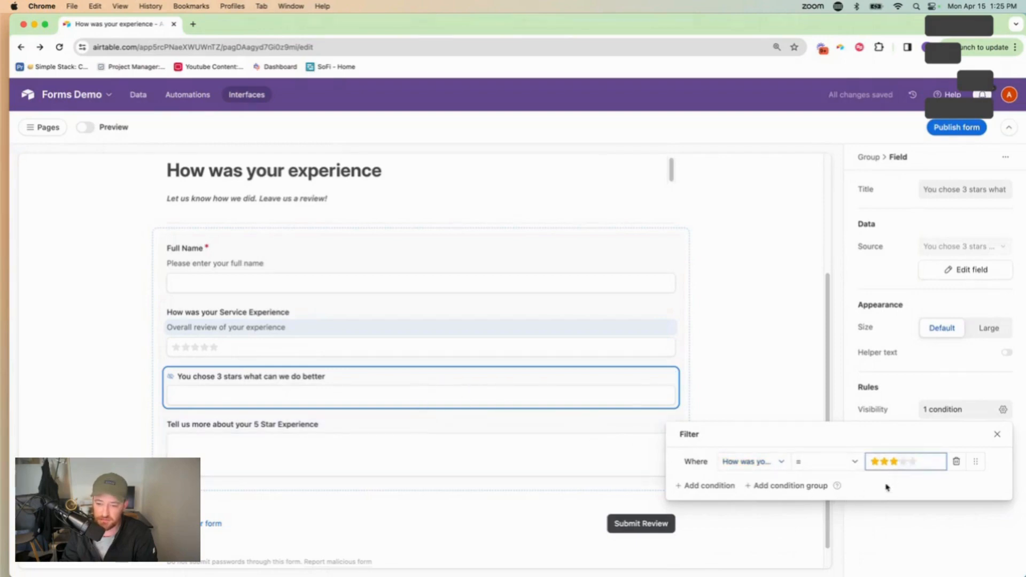
pyautogui.click(904, 537)
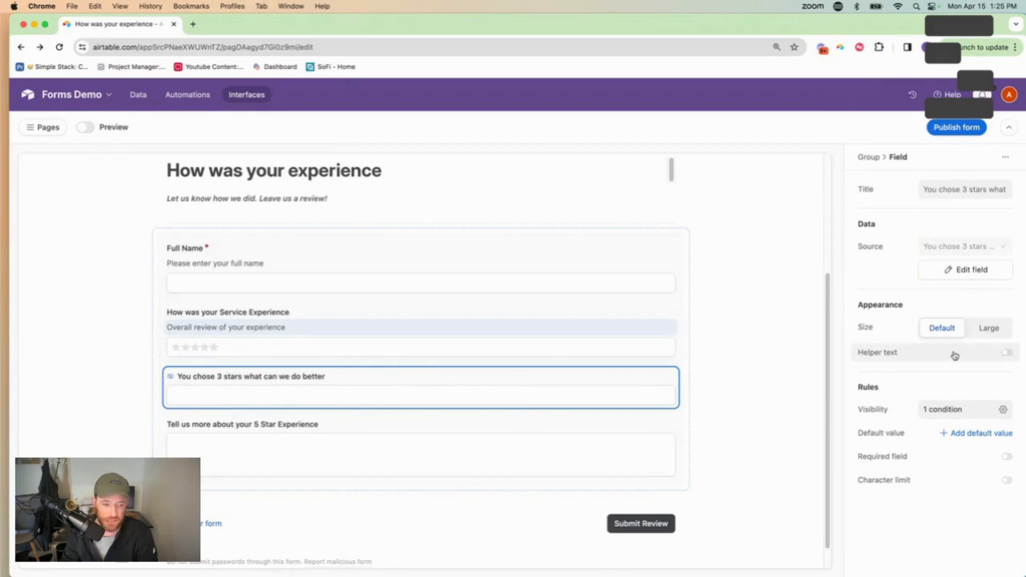
pyautogui.click(220, 425)
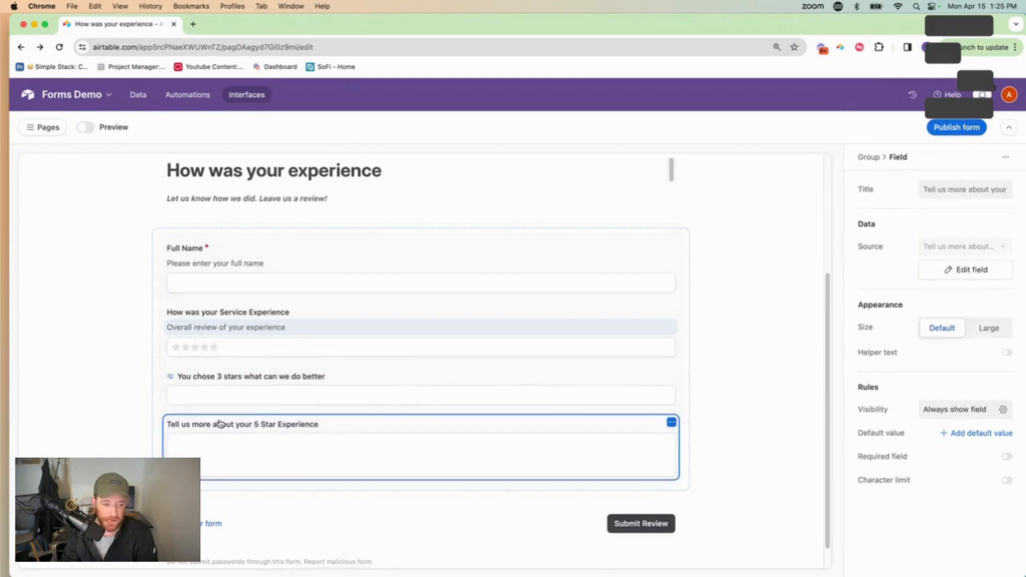
# Make the 5 Star Experience question conditional on the Service Experience rating being five stars
pyautogui.click(979, 411)
pyautogui.click(703, 459)
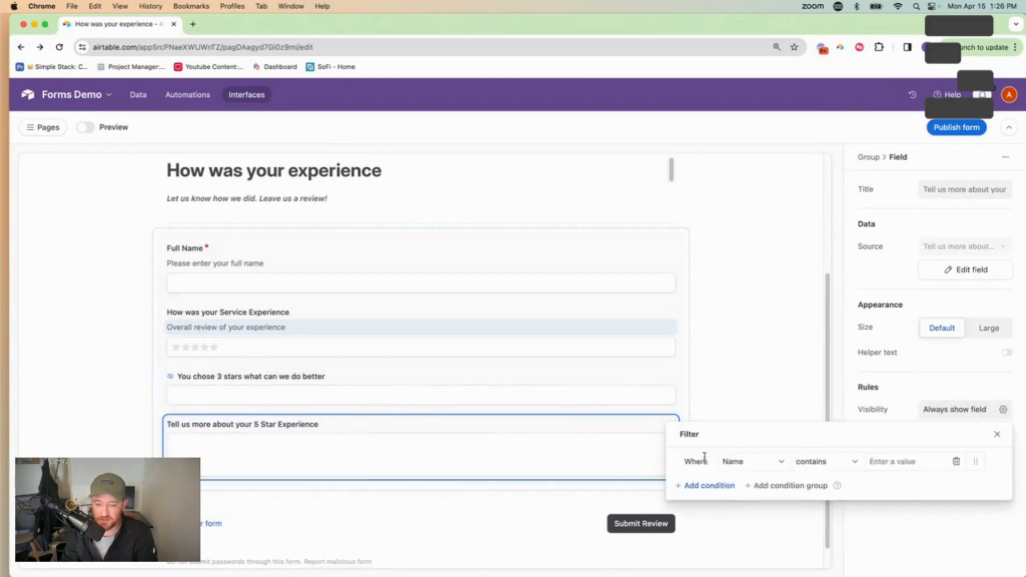
pyautogui.click(752, 462)
pyautogui.click(770, 528)
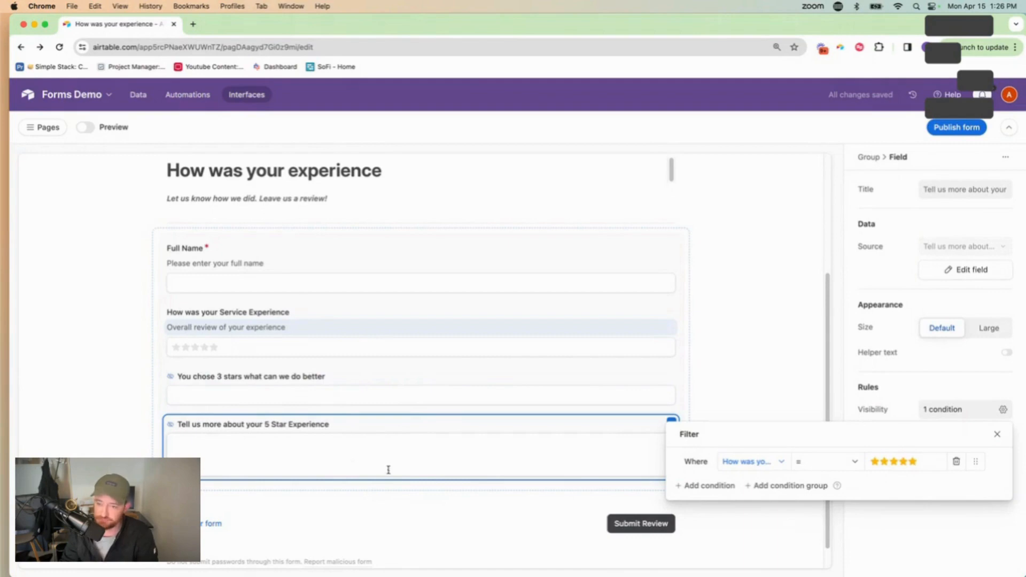
# Close the filter popup and scroll through the whole review form
pyautogui.click(778, 277)
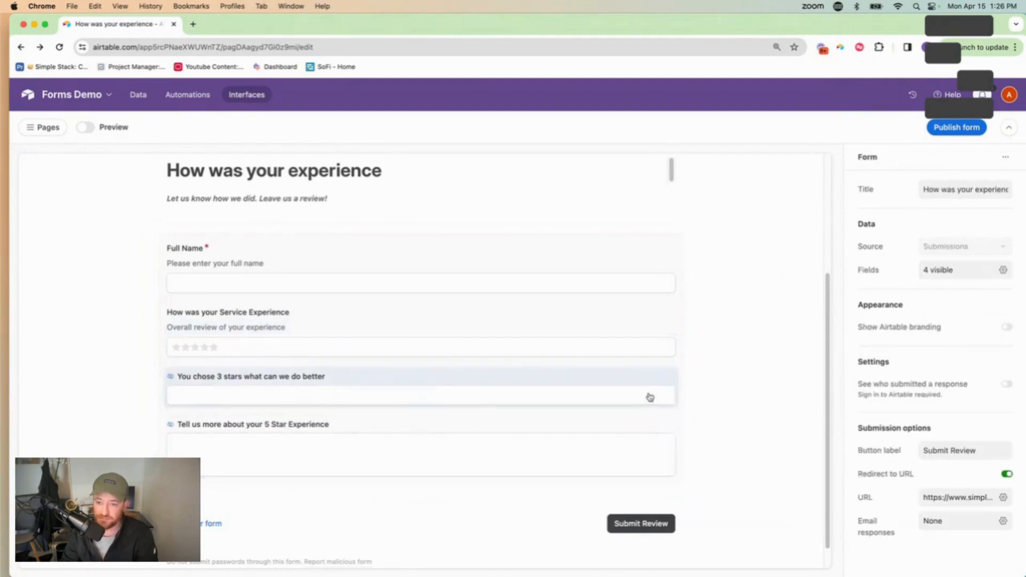
pyautogui.scroll(-1, 419, 337)
pyautogui.scroll(4, 426, 416)
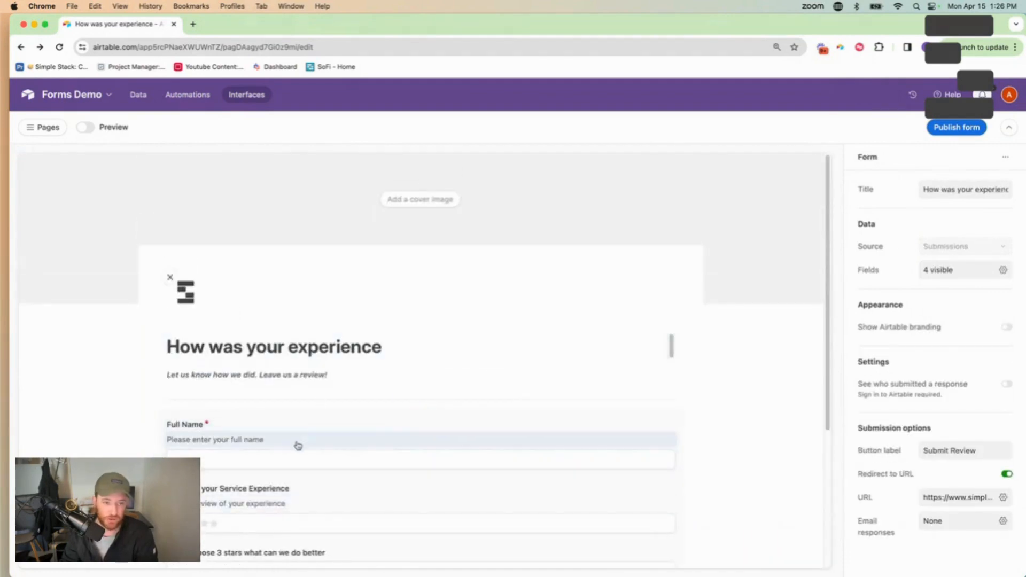
pyautogui.scroll(-5, 508, 385)
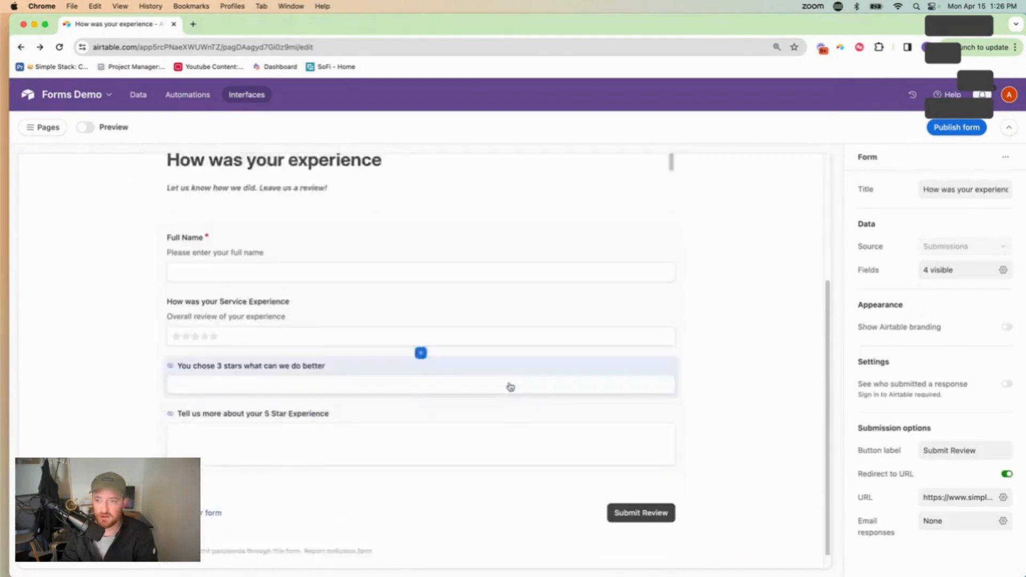
# Publish the form for anyone on the web and copy its share link
pyautogui.click(957, 129)
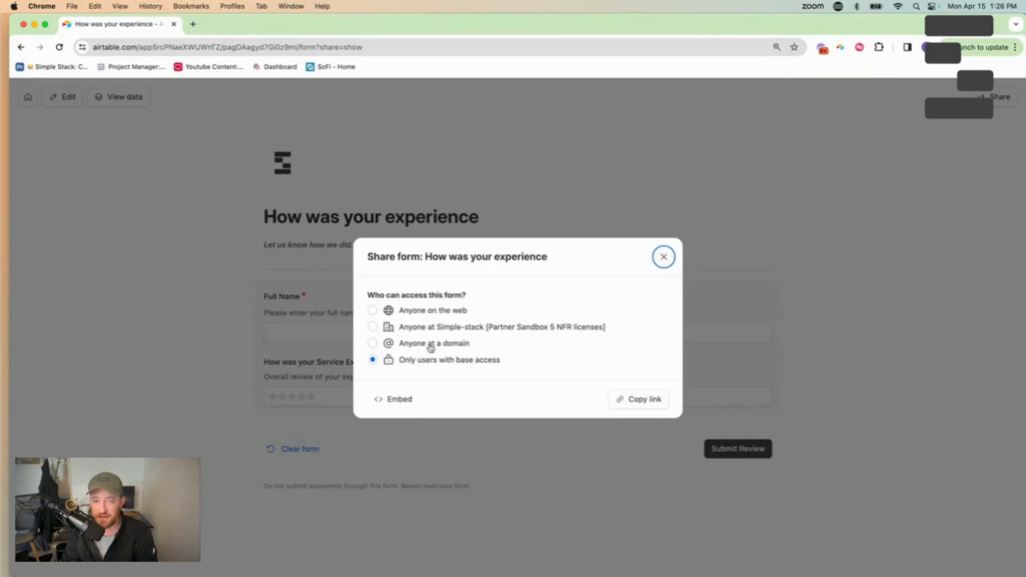
pyautogui.click(373, 310)
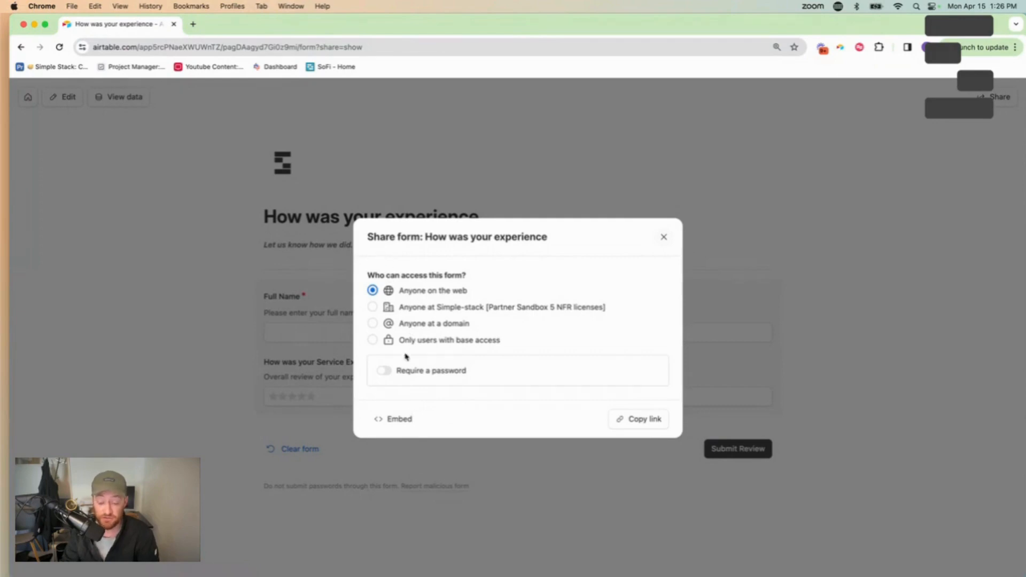
pyautogui.click(642, 419)
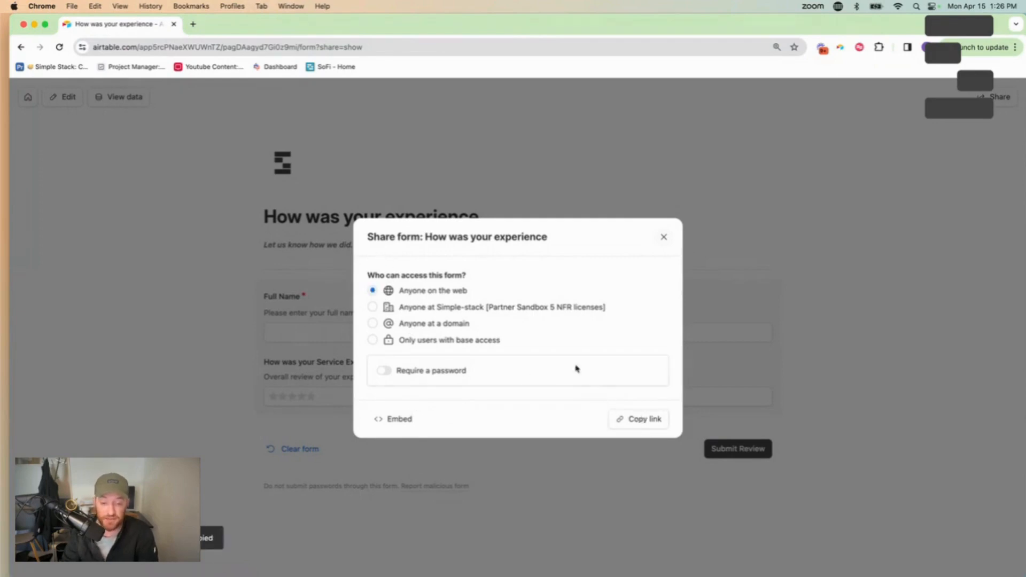
pyautogui.click(193, 24)
# Load the published form from the copied link and enter the respondent's full name
pyautogui.press('super+v')
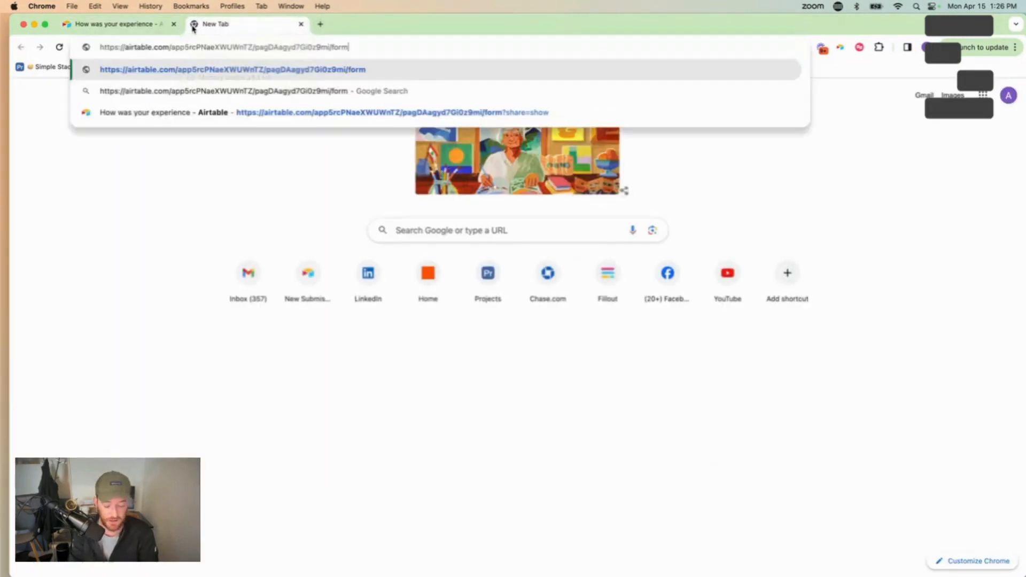
pyautogui.press('Return')
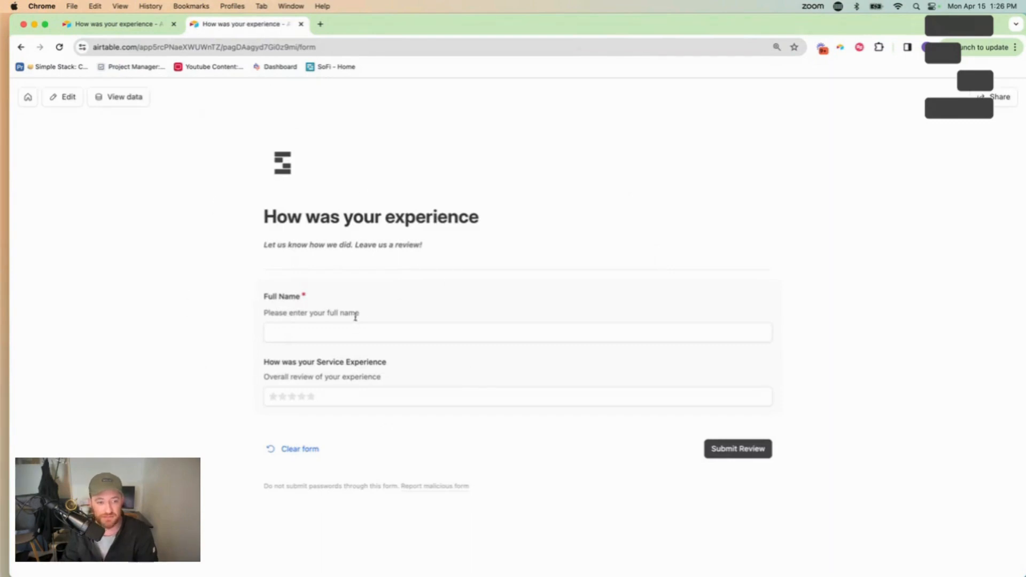
pyautogui.click(347, 339)
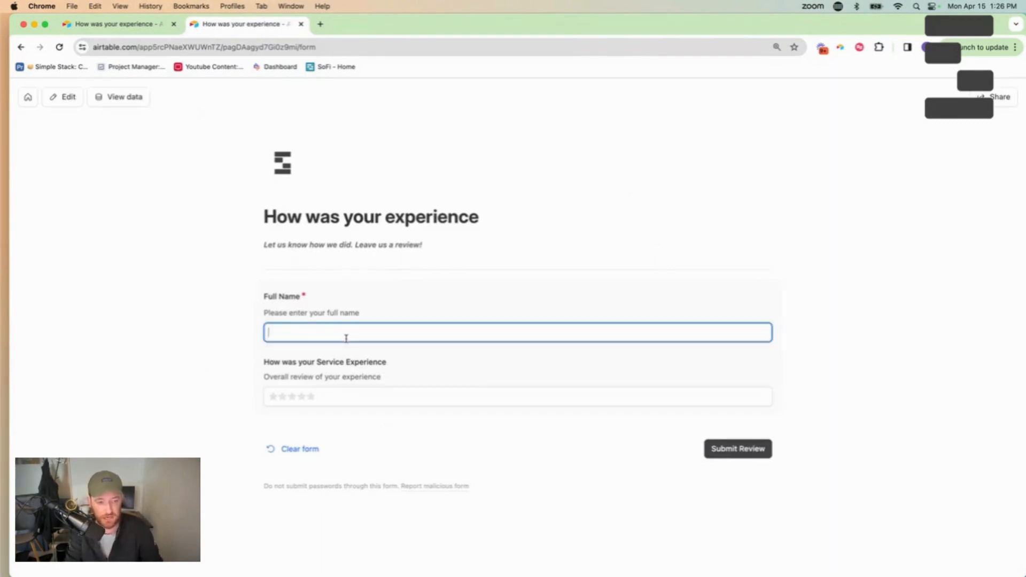
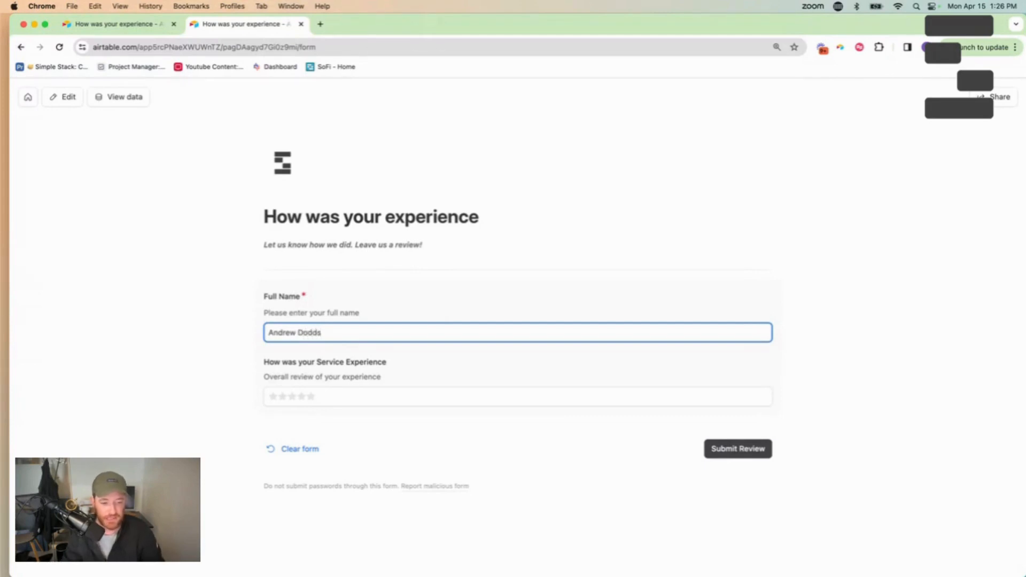
# Test the Service Experience ratings 3, 5, 1, 4 and 1, settling on 5 stars
pyautogui.click(292, 397)
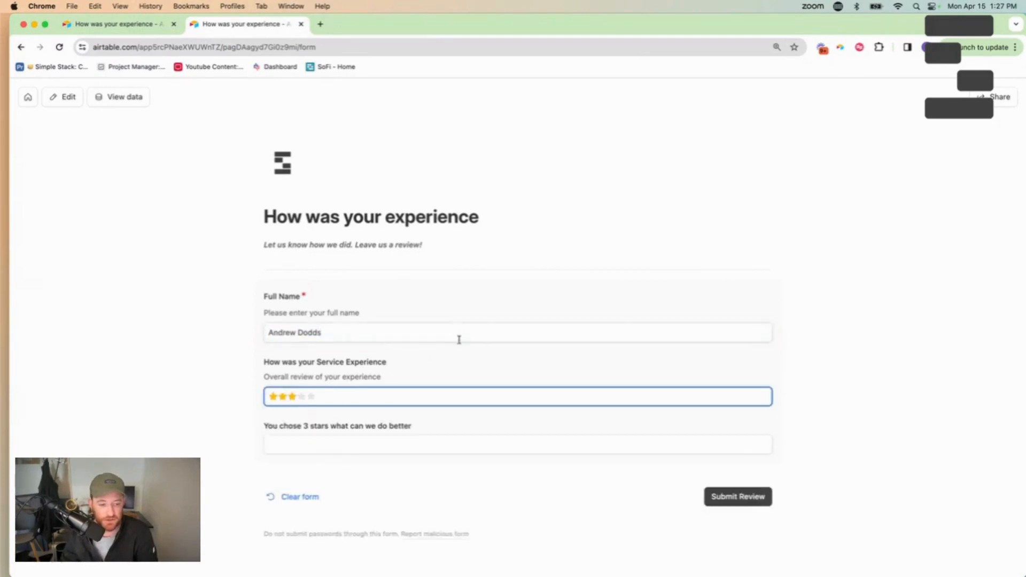
pyautogui.click(331, 444)
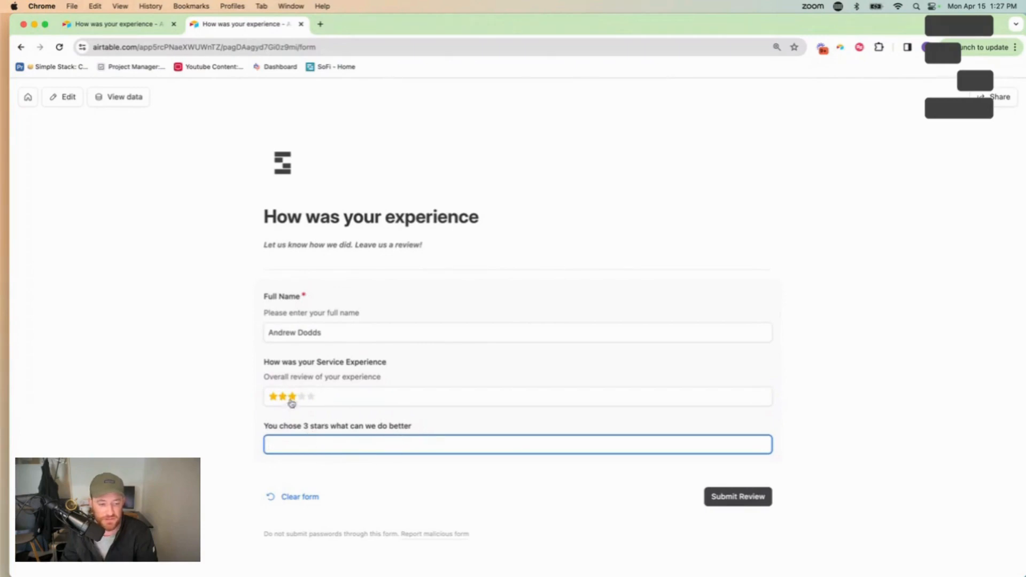
pyautogui.click(312, 397)
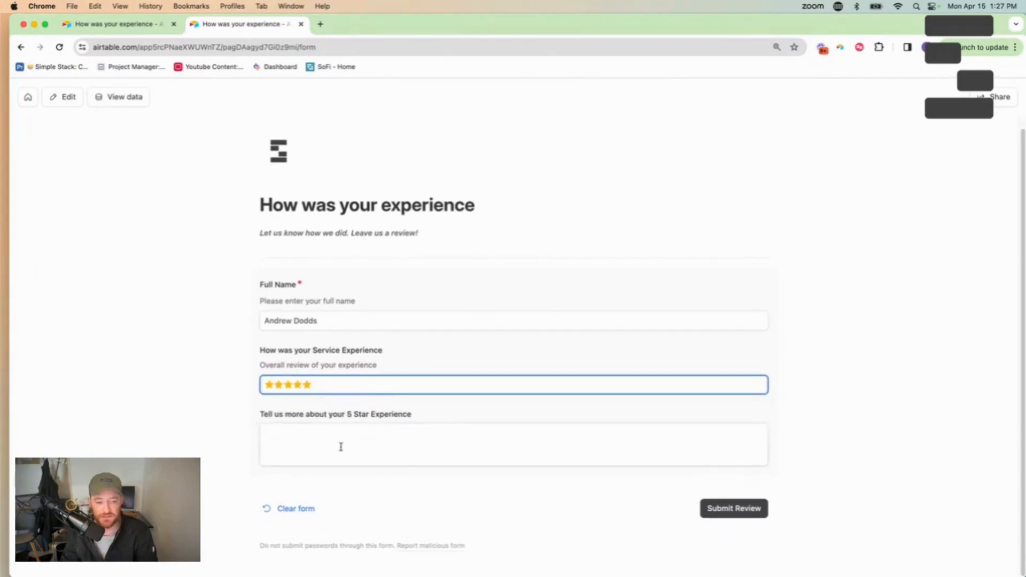
pyautogui.click(272, 388)
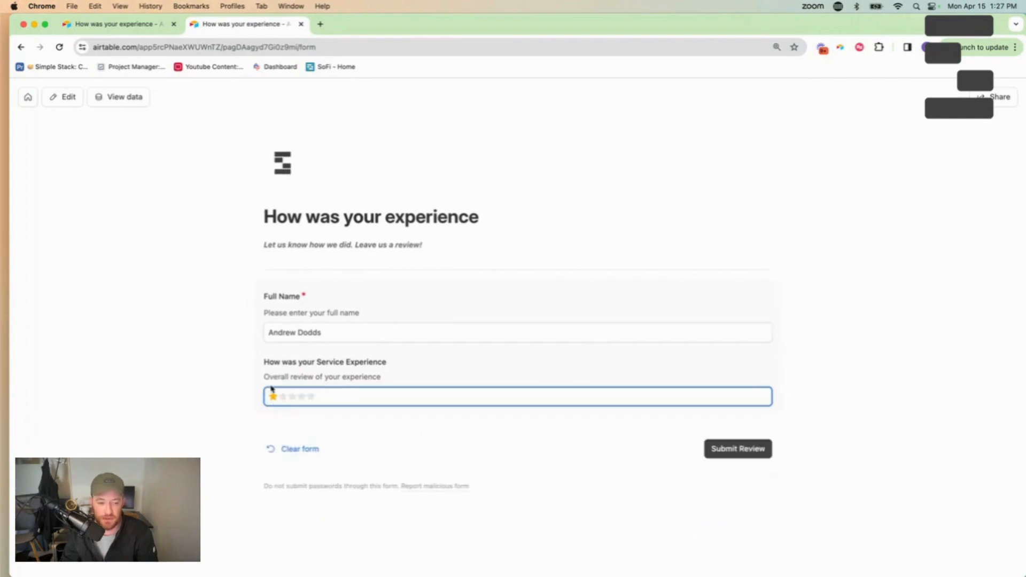
pyautogui.click(302, 396)
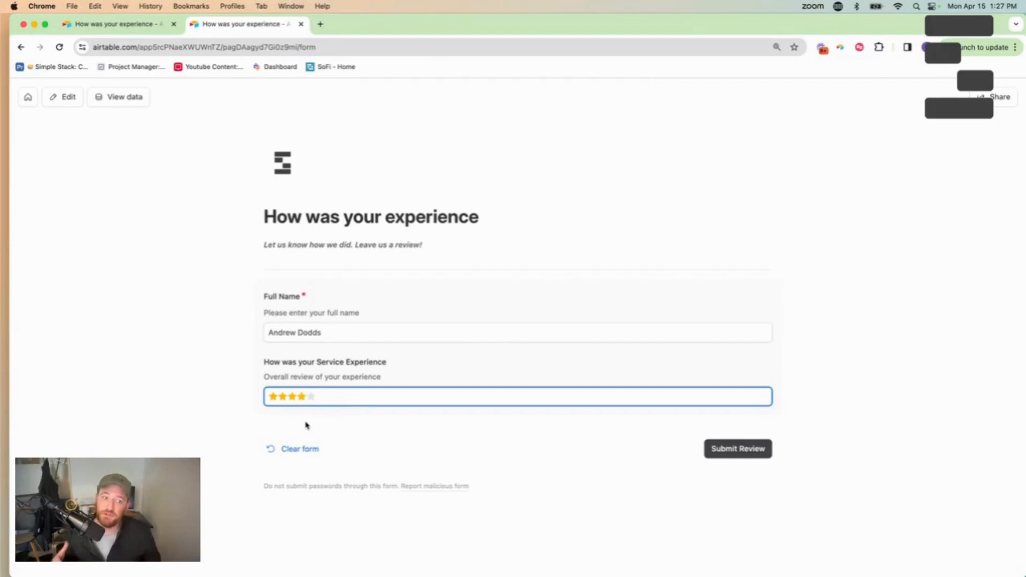
pyautogui.click(271, 396)
pyautogui.click(312, 398)
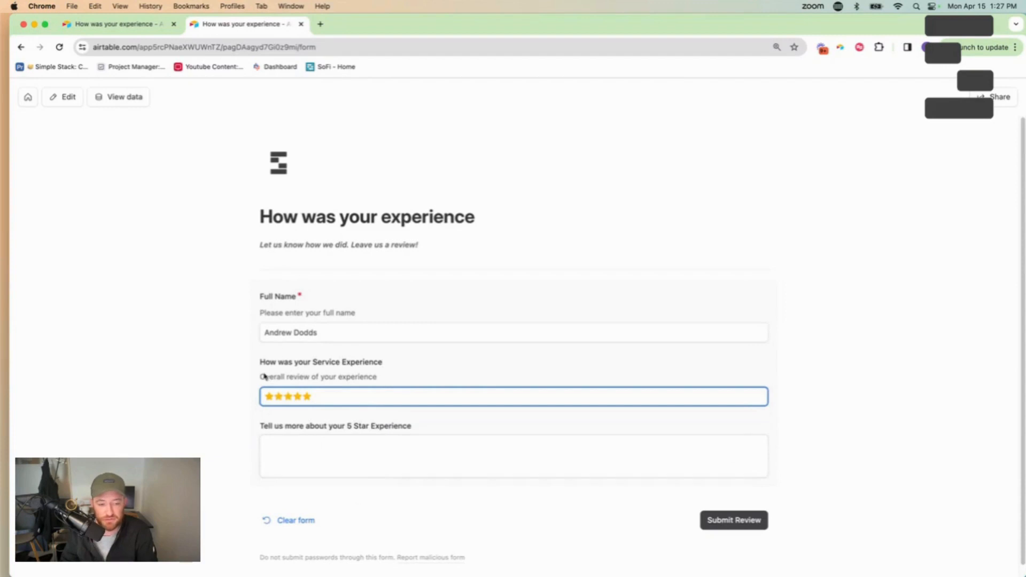
# Answer the 5 Star question with 'I had a great experience thanks for changing the way we work through using'
pyautogui.scroll(-1, 459, 464)
pyautogui.click(368, 430)
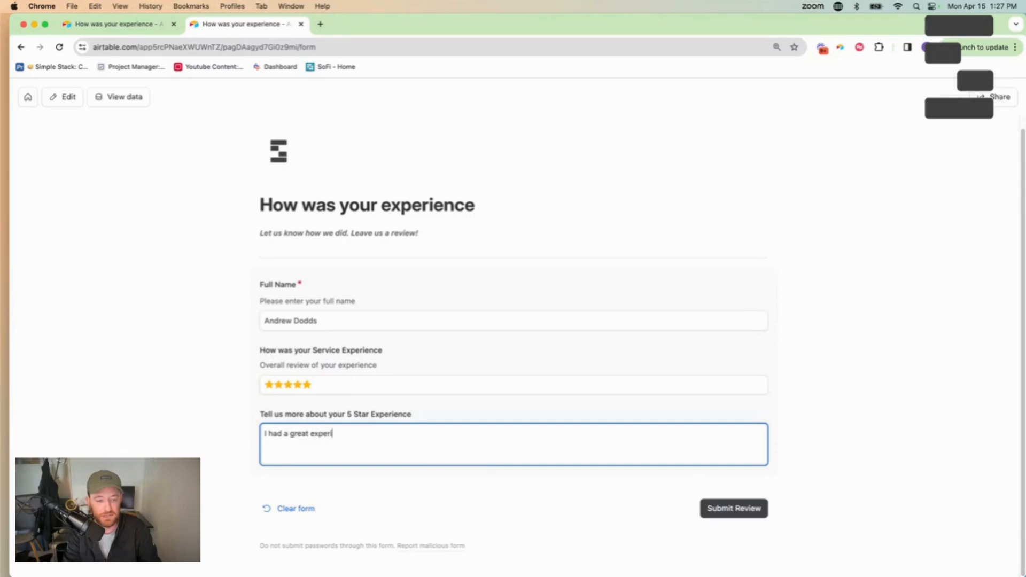
pyautogui.write('I had a great experience thanks for')
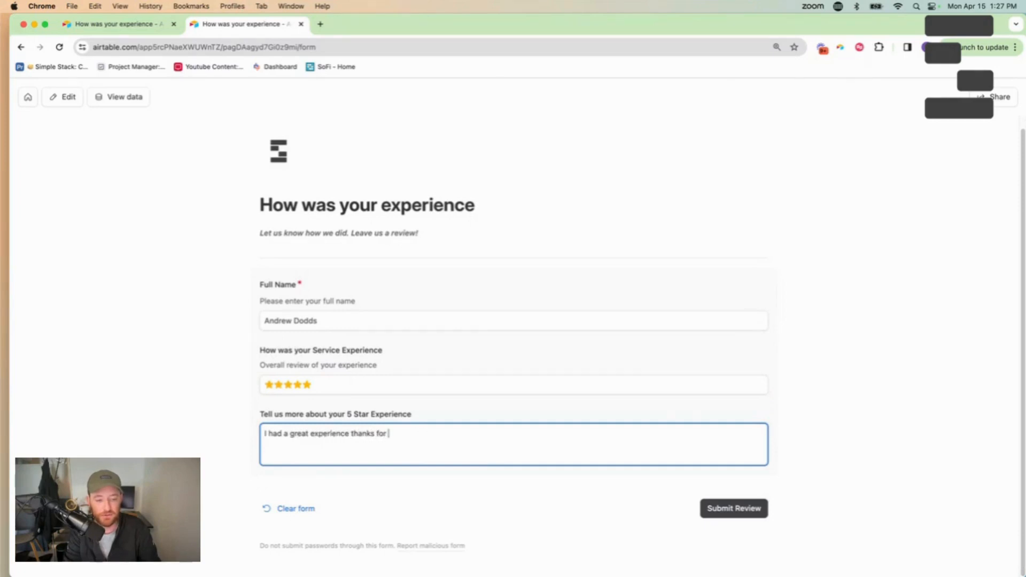
pyautogui.write(' changing the w')
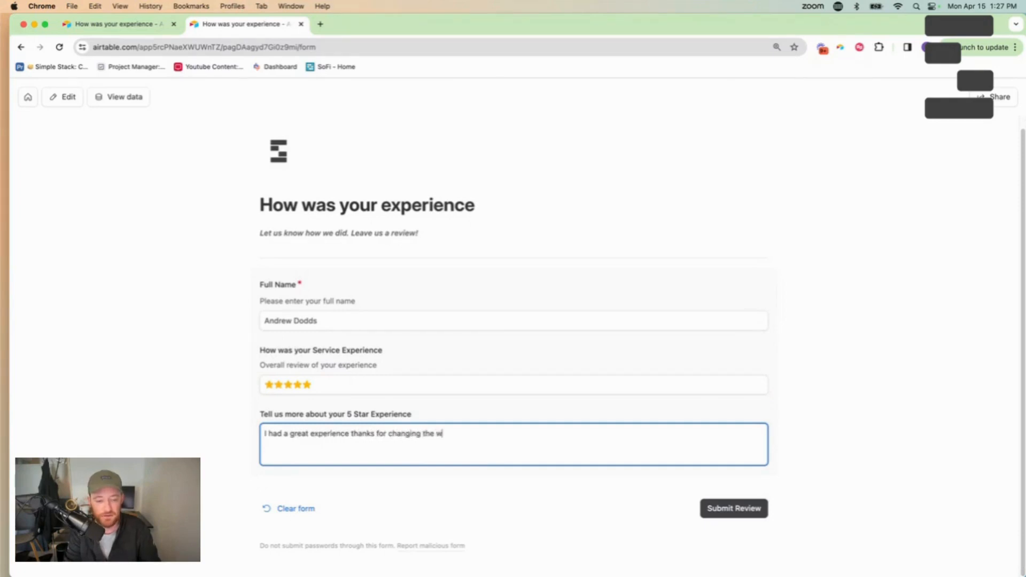
pyautogui.write('ay we work through using Airtable efficiently')
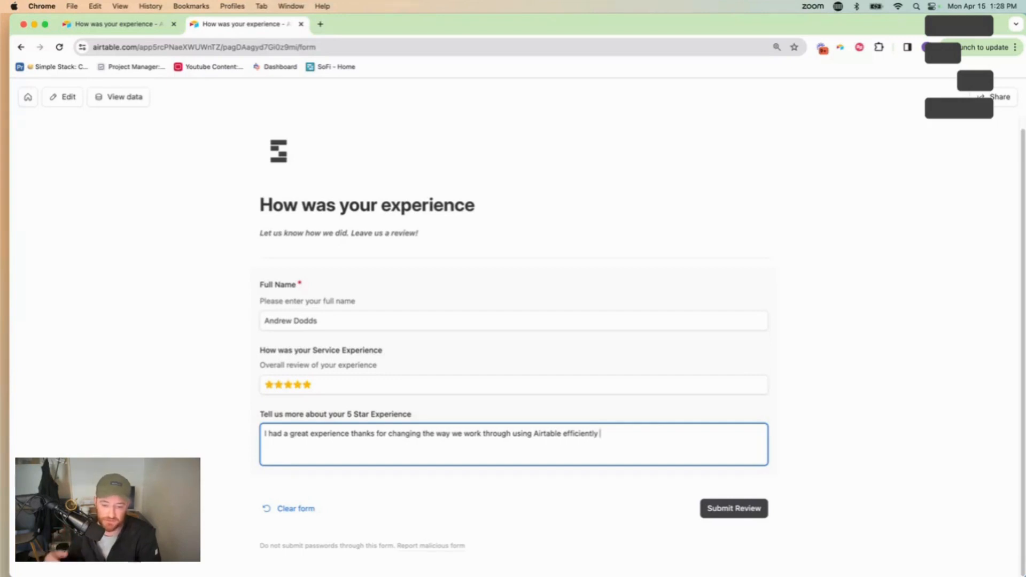
# Submit the test review and return to the original Airtable tab
pyautogui.click(730, 510)
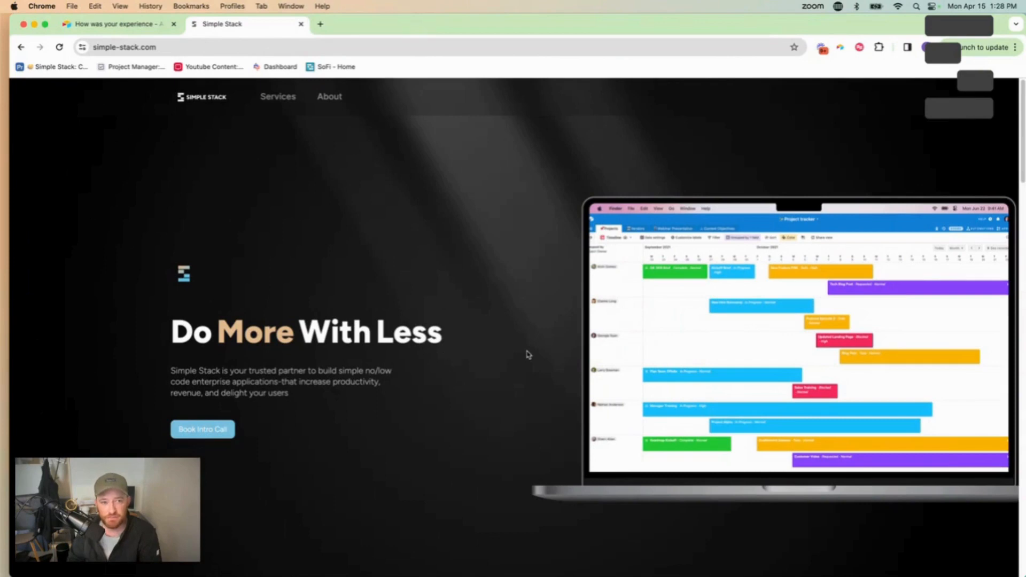
pyautogui.click(116, 25)
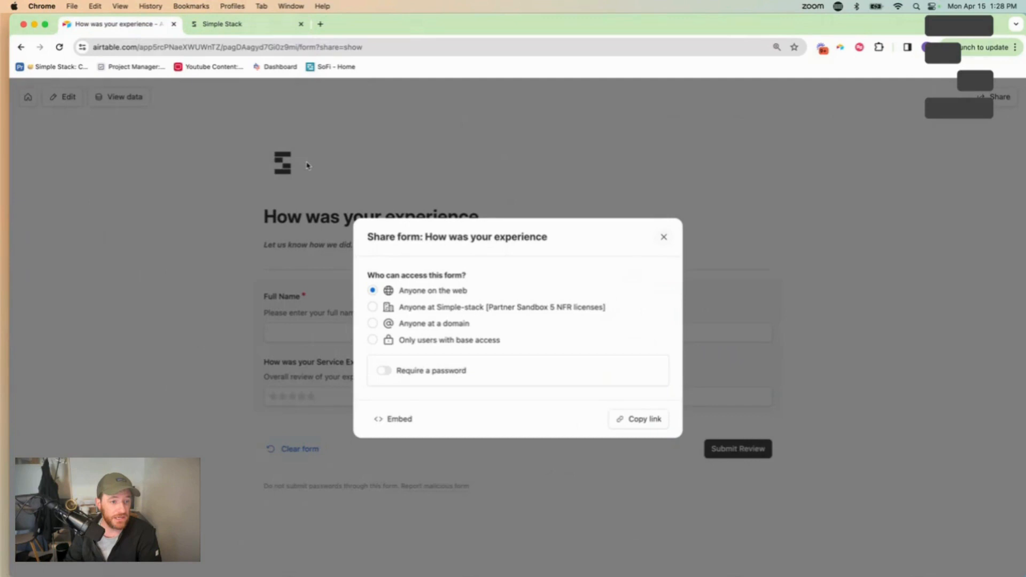
# Open the Submissions data on airtable.com and widen the rating and 5 Star Experience columns
pyautogui.click(149, 47)
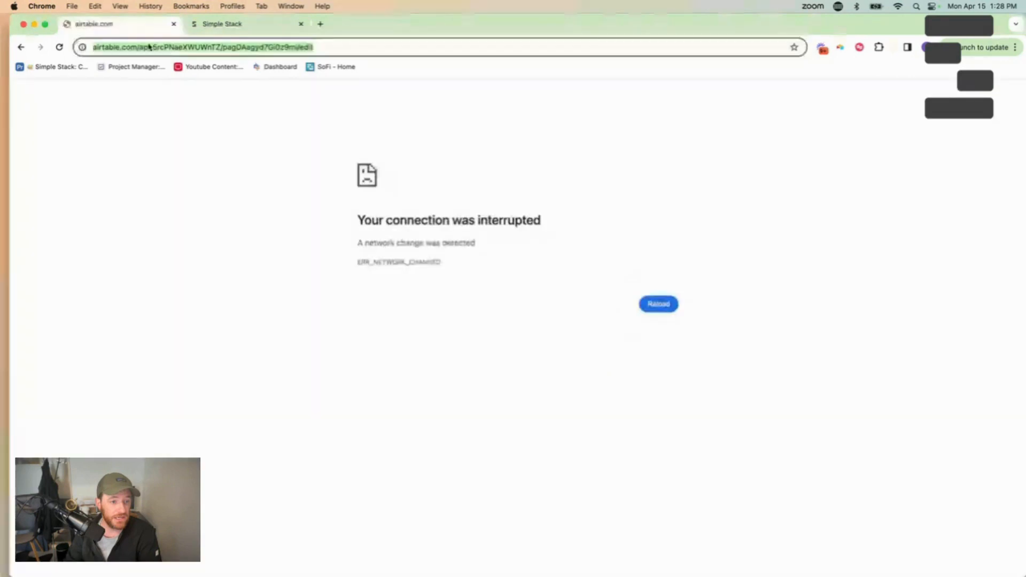
pyautogui.write('airtable.c')
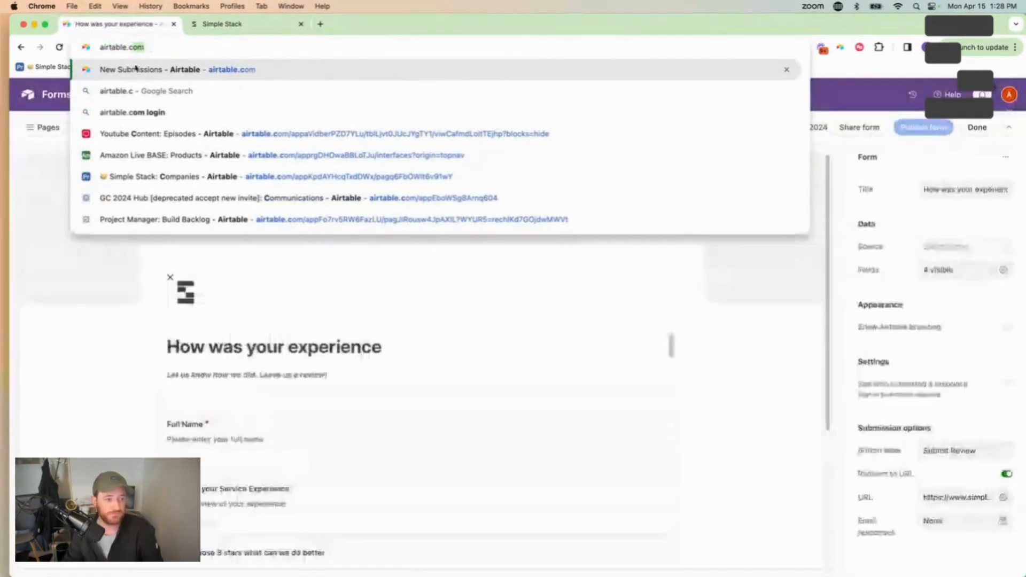
pyautogui.press('Return')
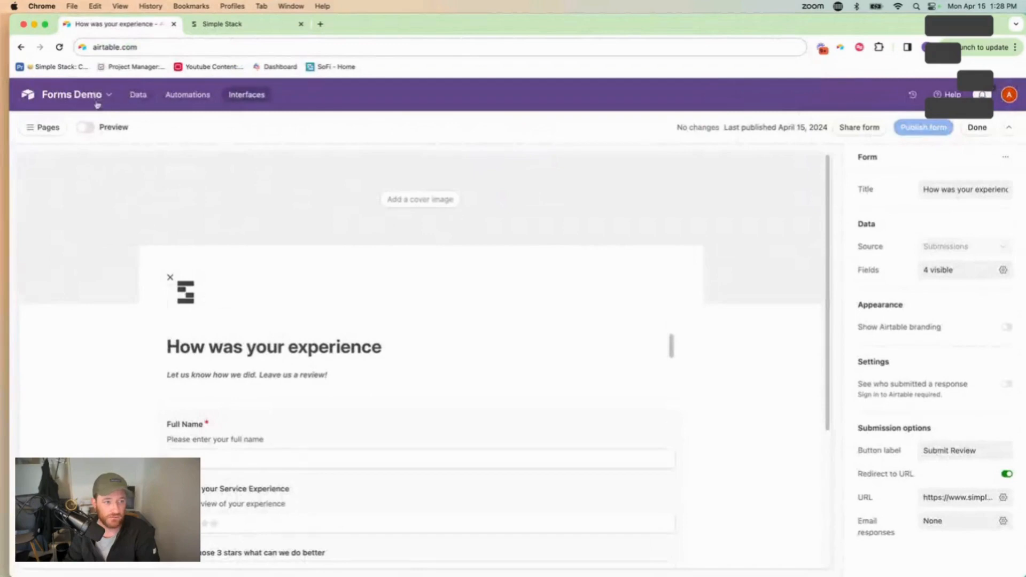
pyautogui.click(137, 96)
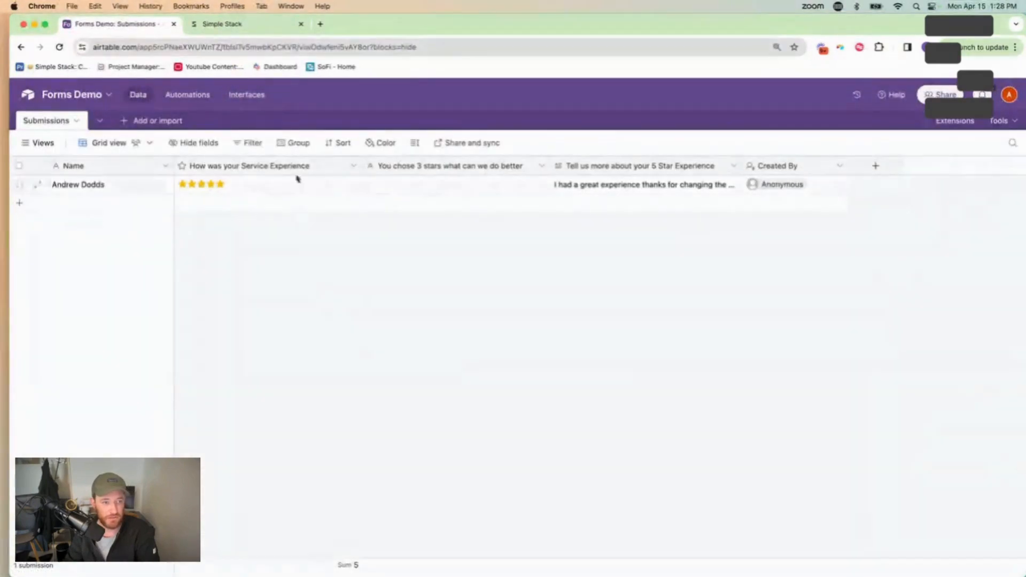
pyautogui.moveTo(360, 165); pyautogui.dragTo(379, 167)
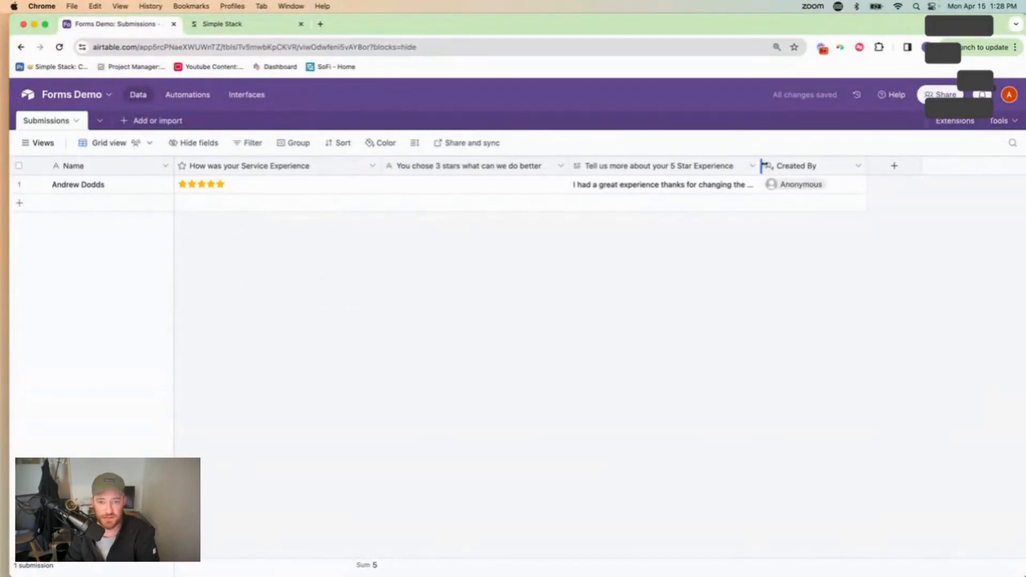
pyautogui.moveTo(760, 166); pyautogui.dragTo(973, 165)
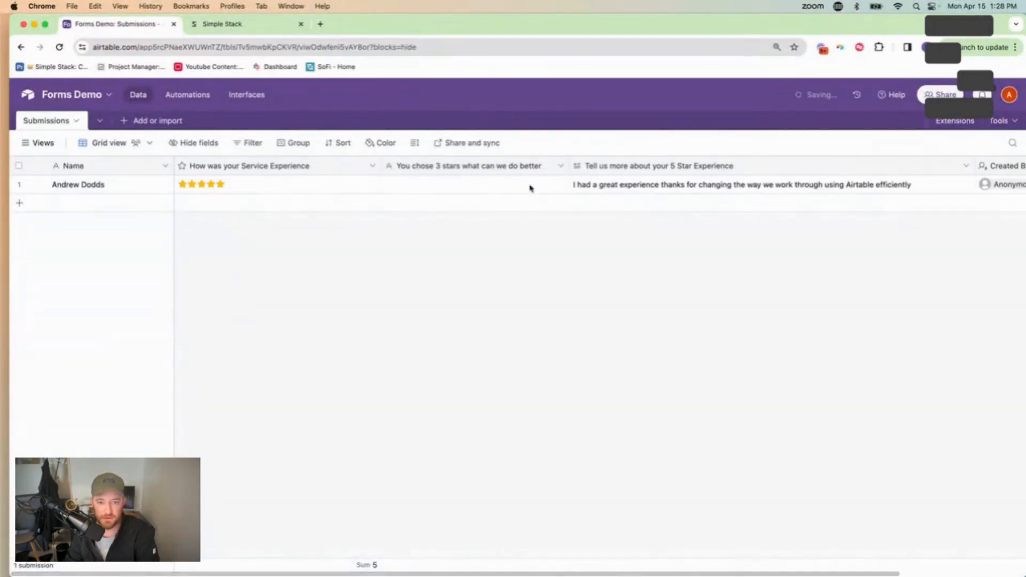